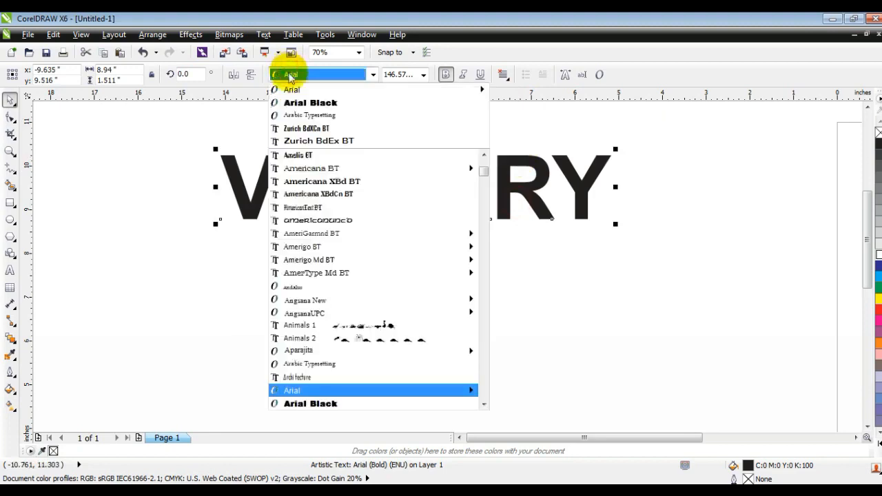
Set the VICTORY text font to Arial Black and break the text apart into separate letters.
left_click(292, 101)
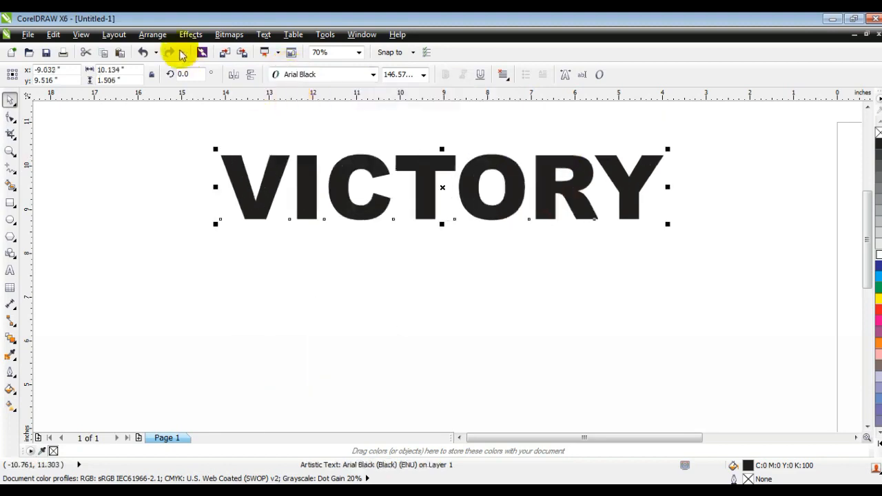
left_click(153, 34)
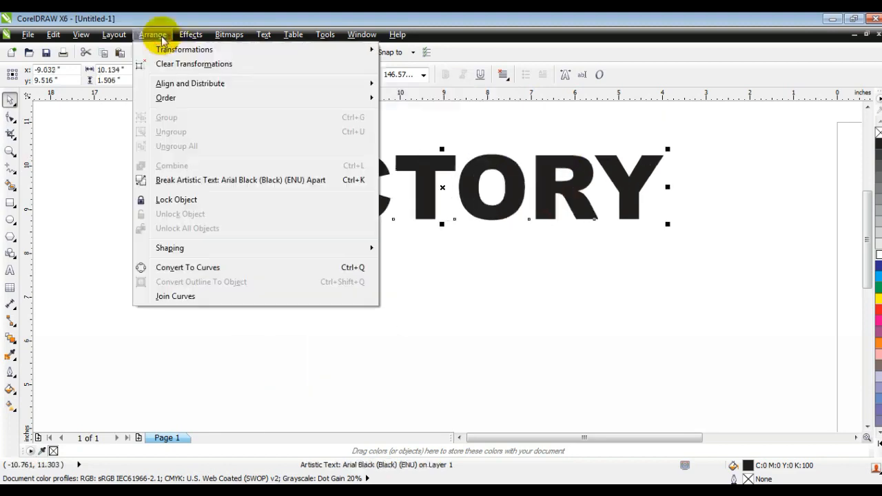
left_click(170, 181)
Select all the letters and convert them to curves.
left_click_drag(147, 132, 755, 230)
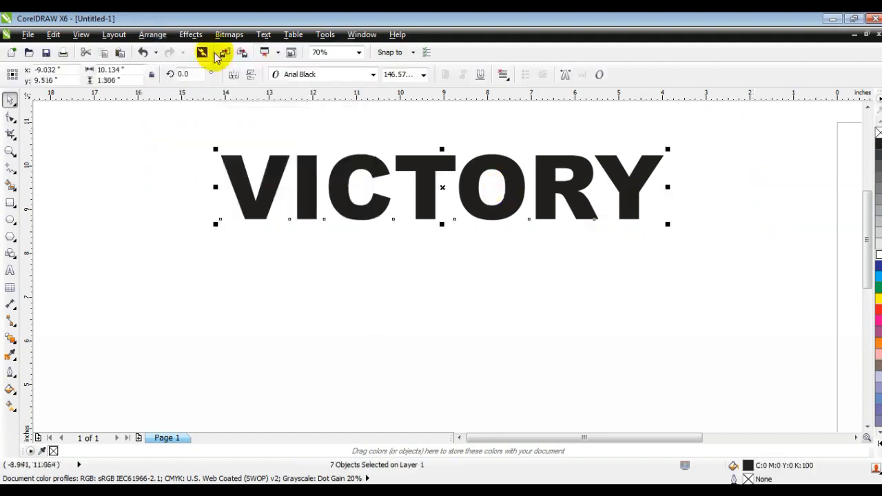
left_click(149, 35)
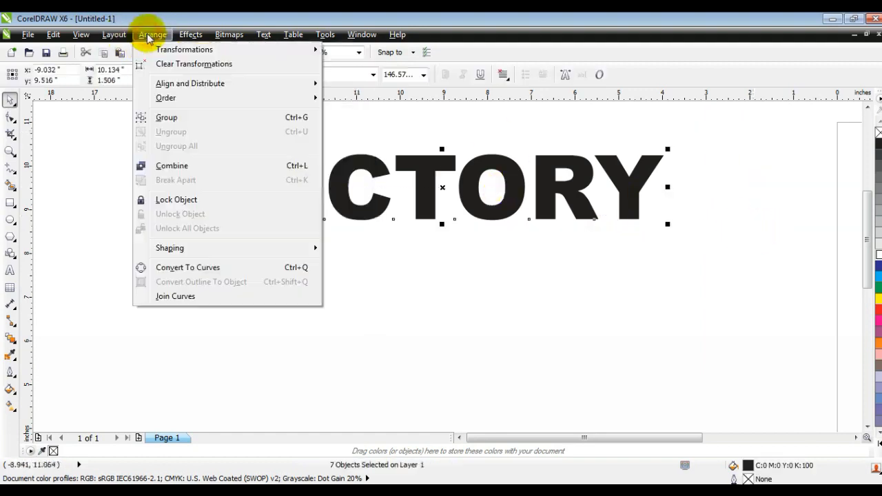
left_click(219, 270)
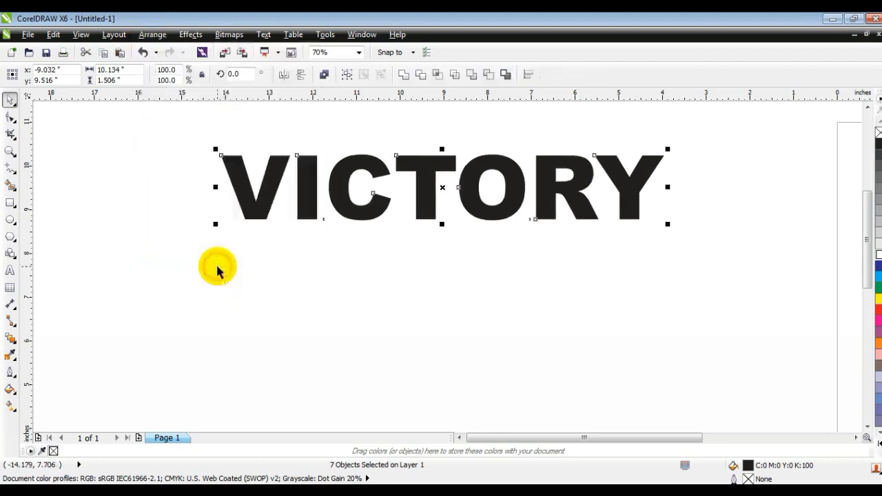
Spread the individual letters apart horizontally, increasing the gaps between them.
left_click(217, 270)
left_click_drag(255, 187, 218, 186)
left_click_drag(303, 186, 276, 186)
left_click_drag(334, 193, 315, 193)
left_click_drag(418, 182, 409, 182)
left_click_drag(474, 189, 461, 189)
left_click_drag(565, 189, 560, 190)
left_click(646, 184)
left_click_drag(647, 185, 653, 186)
Move the ICTORY letters to the right and enlarge the V to about 178%.
left_click(522, 295)
left_click_drag(138, 138, 486, 197)
left_click_drag(374, 181, 612, 168)
left_click(531, 257)
left_click_drag(442, 173, 281, 289)
left_click_drag(304, 260, 386, 178)
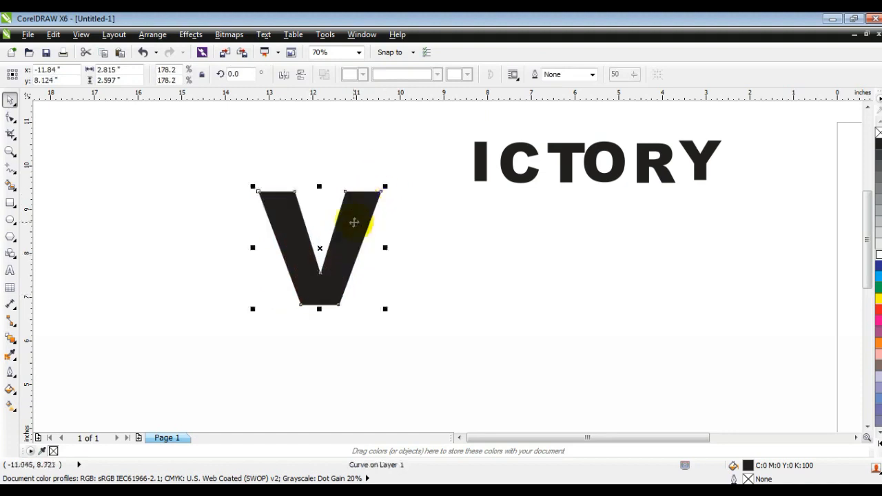
left_click_drag(354, 222, 351, 223)
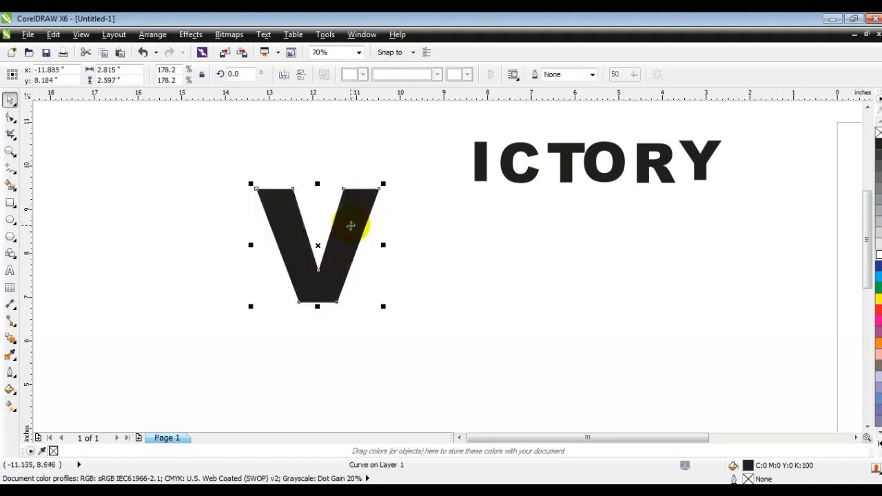
Add a perspective to the V and drag its corner handles so it leans to the right.
left_click(351, 223)
left_click(238, 38)
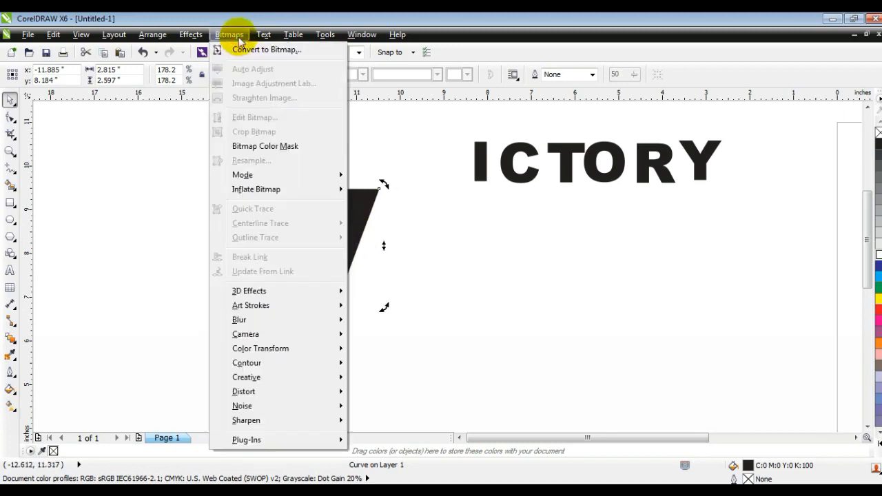
mouse_move(187, 35)
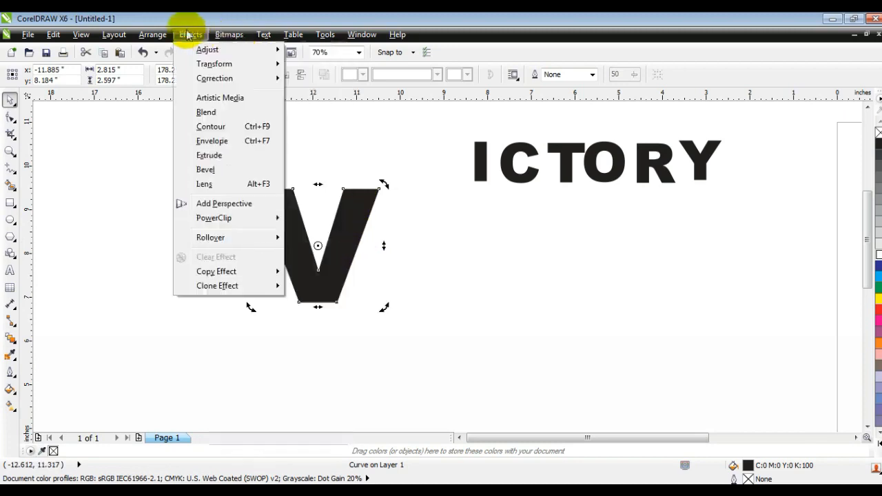
left_click(204, 204)
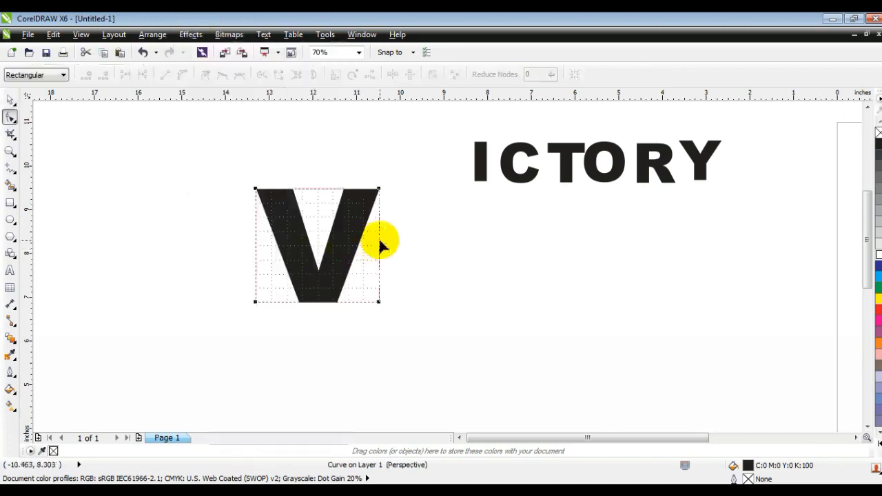
left_click_drag(380, 190, 377, 136)
left_click_drag(255, 187, 265, 187)
left_click_drag(255, 302, 266, 304)
left_click_drag(376, 138, 374, 138)
left_click_drag(378, 299, 374, 301)
left_click(8, 100)
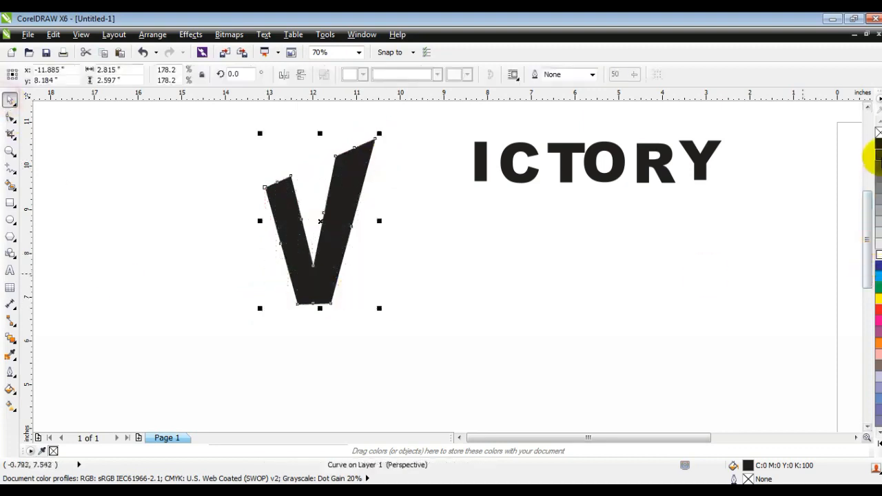
Fill the V with 30% gray and give it a black hairline outline.
left_click(873, 155)
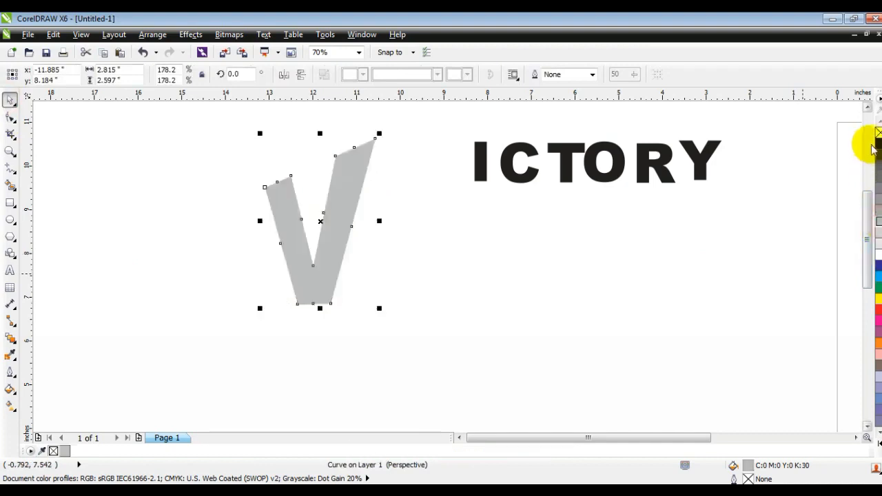
right_click(878, 144)
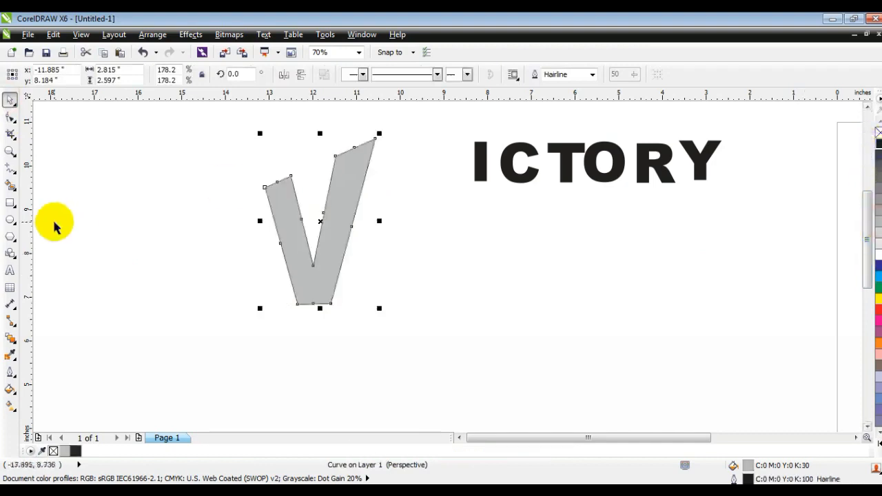
Extrude the V with the Extrude tool, choosing a back extrusion type and moving the vanishing point.
left_click(14, 342)
left_click(42, 408)
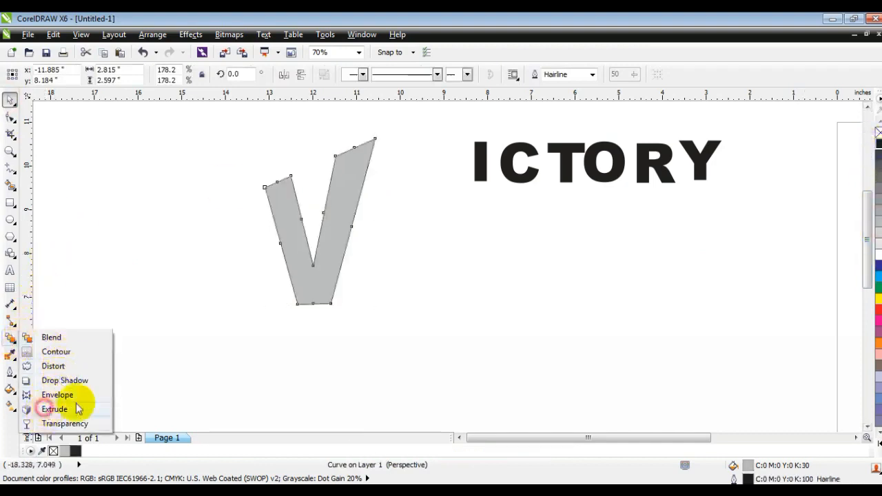
left_click_drag(336, 230, 356, 228)
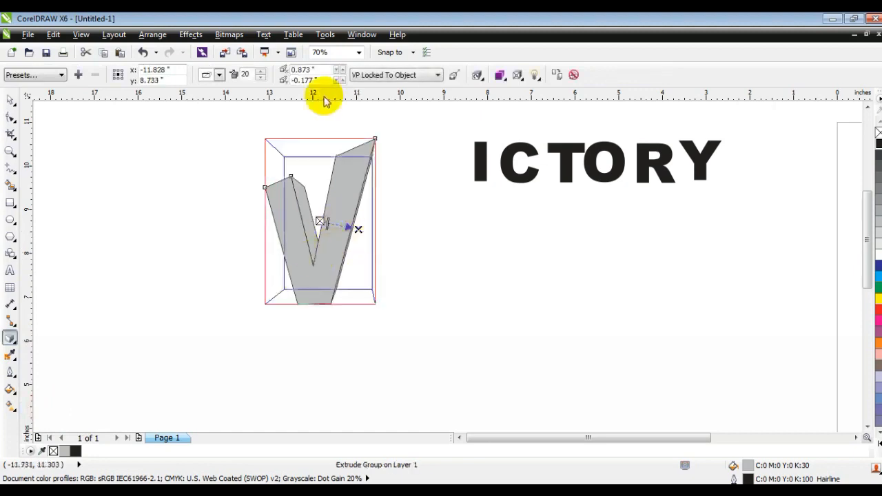
left_click(220, 75)
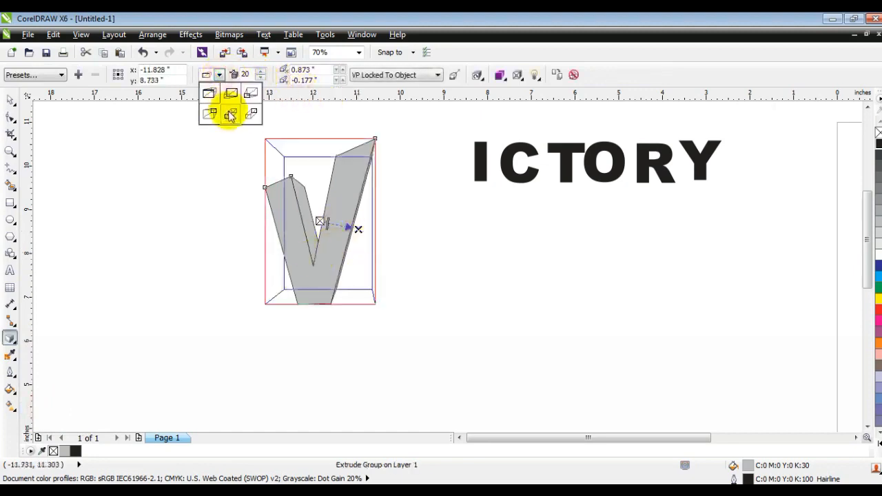
left_click(229, 113)
left_click_drag(358, 229, 330, 224)
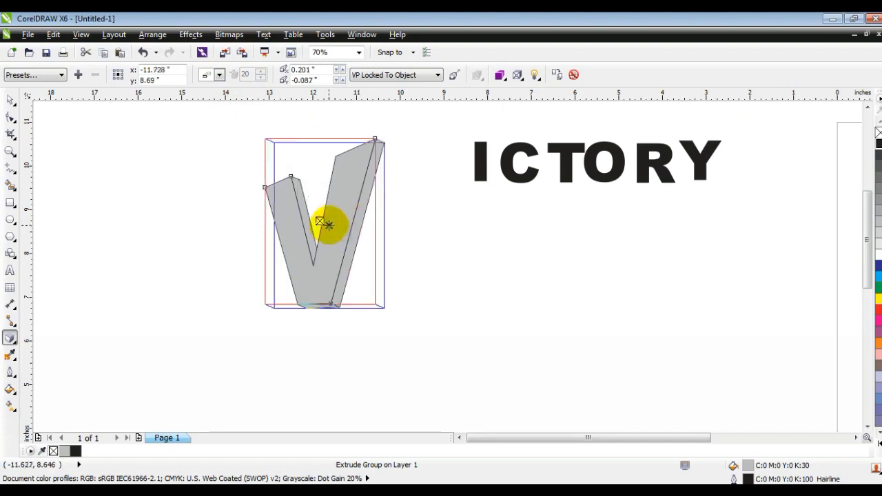
left_click(10, 100)
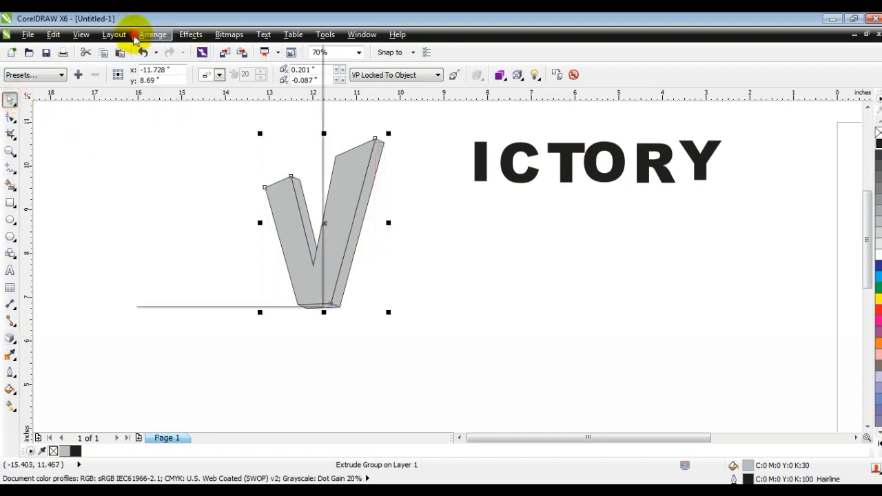
Break the V's extrude group apart.
left_click(150, 34)
left_click(168, 180)
left_click(126, 184)
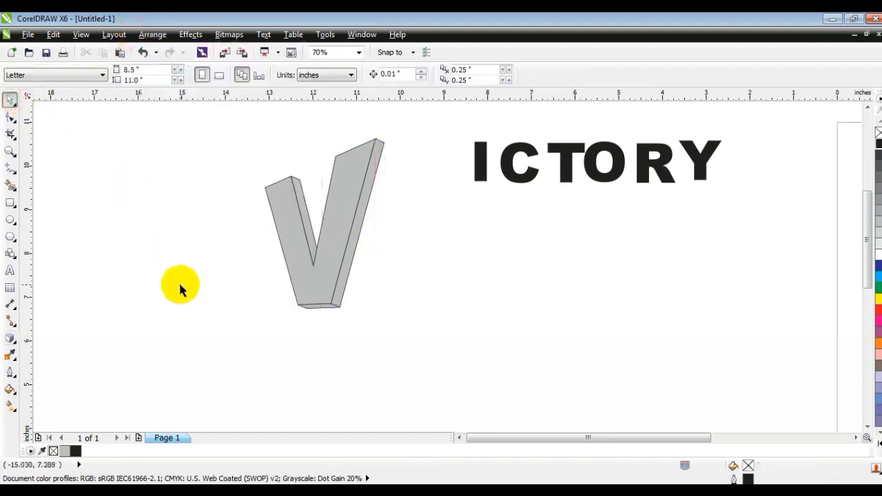
Move the I beside the V, convert it to curves, and add a perspective stretching it taller.
left_click_drag(480, 165, 412, 175)
key("ctrl+q")
left_click(191, 34)
left_click(202, 199)
left_click_drag(414, 303, 413, 292)
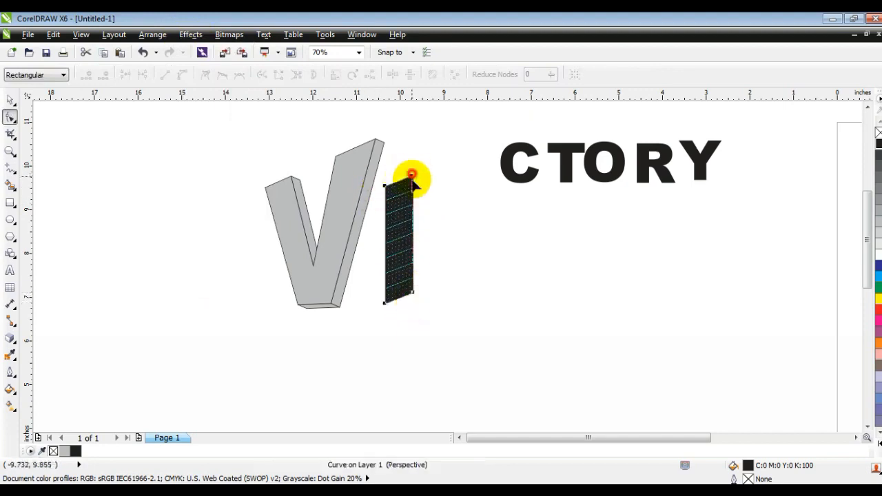
left_click_drag(412, 175, 411, 191)
left_click_drag(414, 292, 411, 317)
left_click_drag(410, 191, 413, 190)
left_click_drag(384, 185, 387, 183)
left_click_drag(384, 303, 386, 303)
Fill the I with 80% gray and extrude it.
key("space")
mouse_move(385, 241)
left_mouse_down()
mouse_move(378, 237)
mouse_move(363, 257)
mouse_move(325, 255)
mouse_move(381, 248)
left_mouse_up()
left_click(876, 166)
left_click(10, 337)
left_click(10, 100)
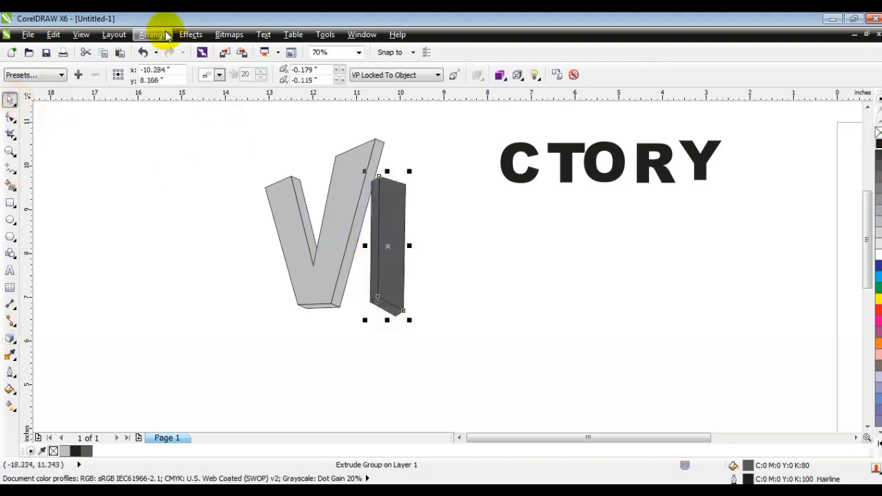
Break the I's extrusion apart and shrink the pieces to sit behind the V.
left_click(152, 34)
left_click(153, 177)
left_click(378, 308, "shift")
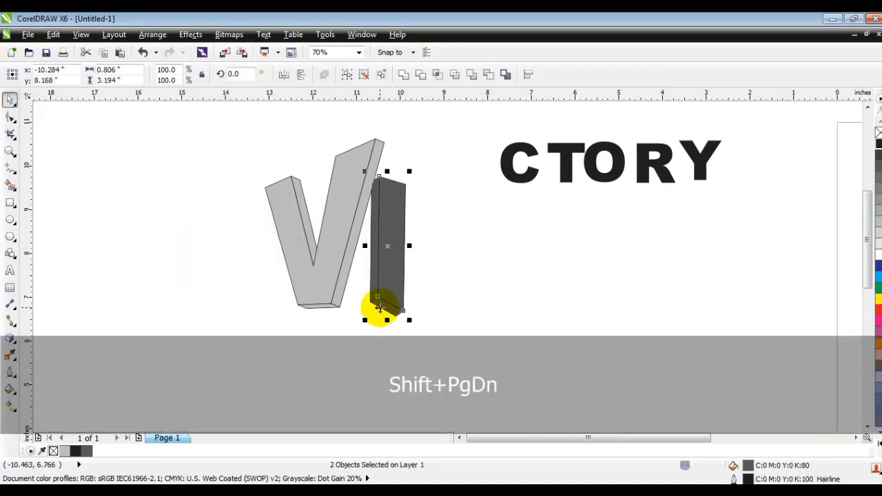
left_click_drag(409, 172, 407, 179)
left_click_drag(397, 234, 391, 243)
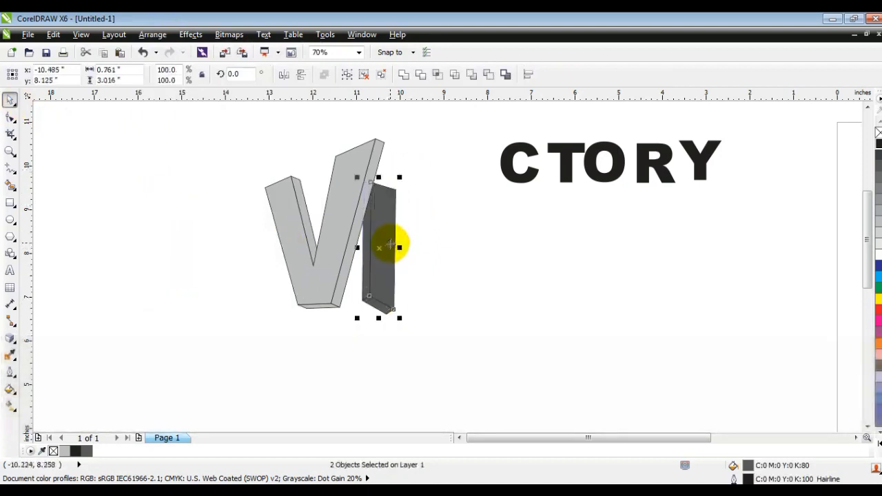
Move the C beside the I, enlarge it to about 144% and rotate it about 15 degrees.
left_click(517, 259)
left_click_drag(512, 176, 428, 278)
left_click_drag(463, 240, 518, 180)
left_click(468, 204)
left_click_drag(519, 235, 520, 214)
left_click_drag(433, 246, 398, 274)
left_click_drag(447, 294, 443, 289)
left_click_drag(480, 252, 466, 252)
left_click_drag(419, 193, 474, 171)
Give the C a black outline and 30% gray fill, then extrude it with the back extrusion type.
right_click(877, 144)
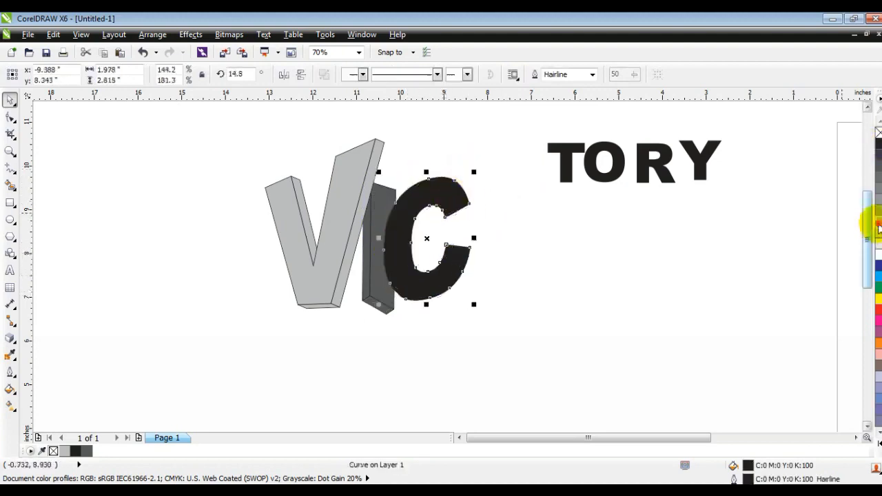
left_click(878, 226)
left_click(10, 150)
left_click_drag(182, 129, 504, 315)
left_click(11, 337)
left_click_drag(629, 229, 580, 301)
left_click(220, 75)
left_click(230, 114)
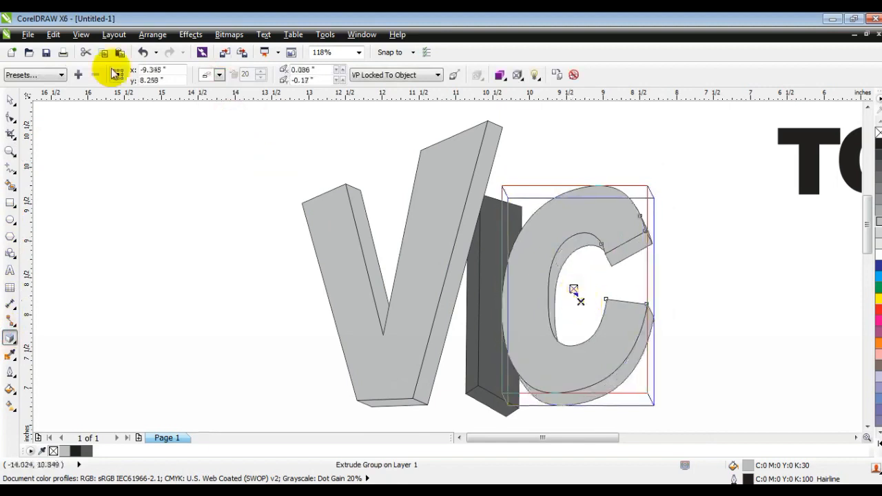
Break the C's extrude group apart.
left_click(14, 101)
left_click(145, 36)
left_click(175, 179)
left_click(161, 191)
Move the T to the left of the V and rotate it 9 degrees.
key("F3")
left_click_drag(533, 195, 405, 342)
left_click_drag(496, 201, 494, 206)
left_click(603, 256)
left_click_drag(577, 186, 286, 372)
left_click(263, 340)
left_click(265, 352)
left_click_drag(277, 314, 315, 292)
Add a perspective to the T and drag its handles to tilt it.
left_click(191, 34)
left_click(228, 203)
left_click_drag(237, 270, 254, 256)
left_click_drag(239, 366, 245, 351)
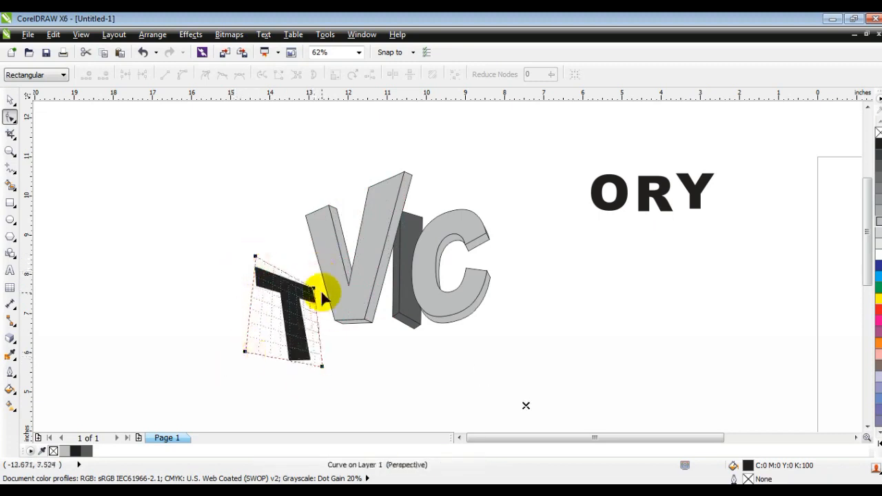
left_click_drag(313, 288, 319, 290)
left_click_drag(256, 256, 258, 243)
left_click(9, 101)
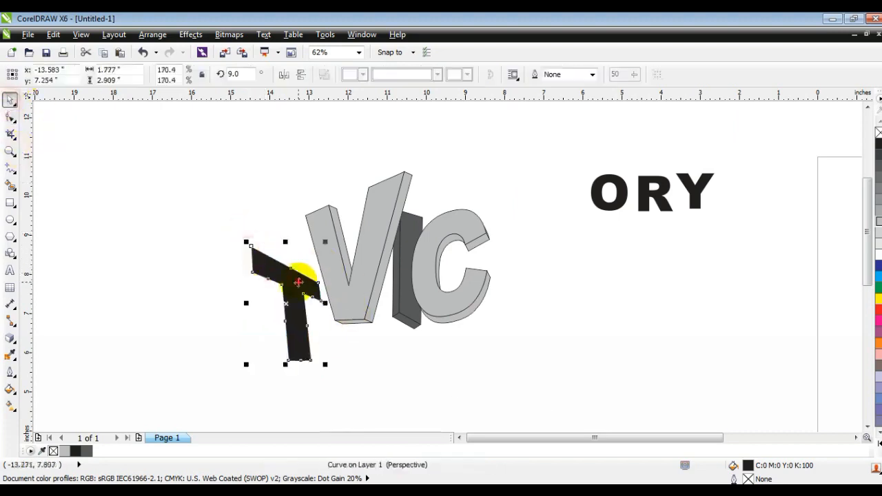
Give the T a black outline and 20% gray fill, then extrude it with the back extrusion type.
right_click(879, 144)
left_click(879, 232)
left_click(10, 151)
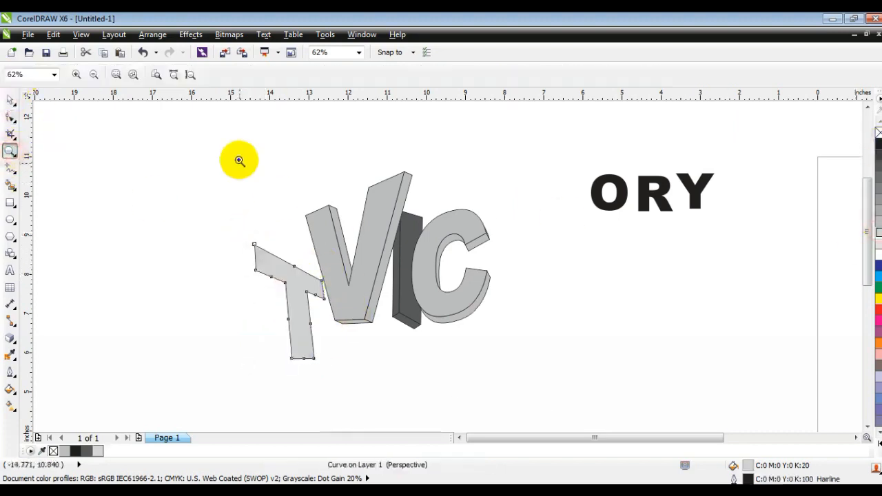
left_click_drag(239, 161, 595, 365)
left_click(9, 337)
left_click_drag(256, 350, 236, 357)
left_click(219, 74)
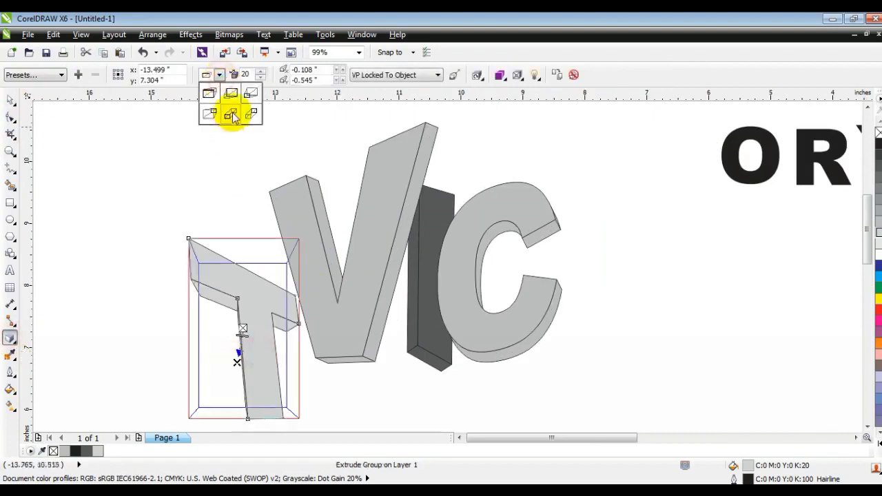
left_click(230, 115)
Break the T's extrude group apart.
left_click(9, 101)
left_click(146, 36)
left_click(185, 185)
left_click(155, 192)
Move the O below the T and V, and send it back one layer.
key("F3")
left_click_drag(159, 229, 260, 351)
left_click_drag(213, 276, 216, 291)
left_click(348, 352)
left_click(9, 151)
left_click_drag(183, 148, 603, 390)
left_click(9, 101)
left_click_drag(213, 134, 351, 336)
left_click_drag(347, 144, 333, 165)
left_click_drag(306, 211, 313, 205)
left_click_drag(580, 195, 297, 353)
key("ctrl+Page_Down")
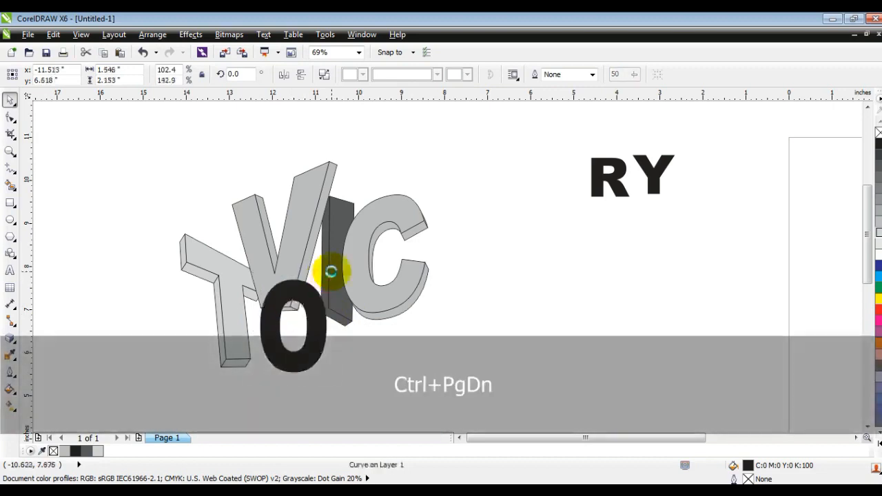
Rotate the O about 7 degrees, then fill it 20% gray with a black outline.
left_click(305, 343)
left_click_drag(311, 349, 332, 378)
left_click_drag(329, 334, 296, 350)
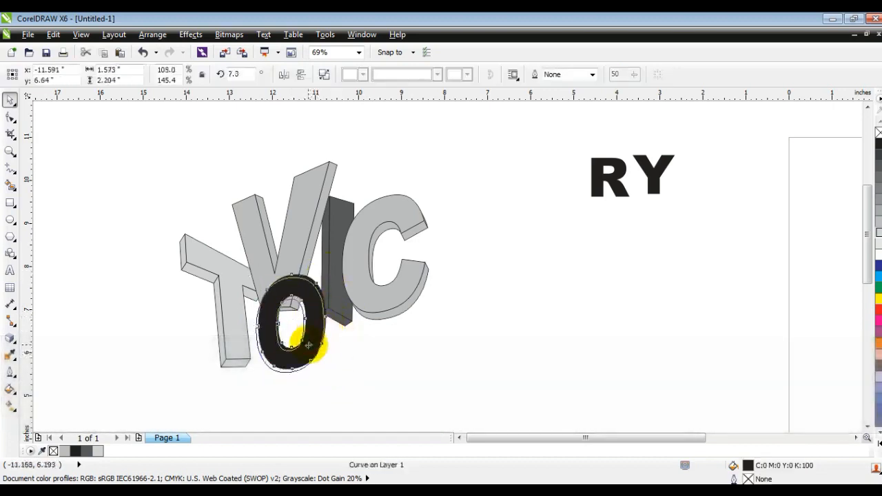
key("shift+F2")
left_click(879, 231)
key("F3")
right_click(879, 144)
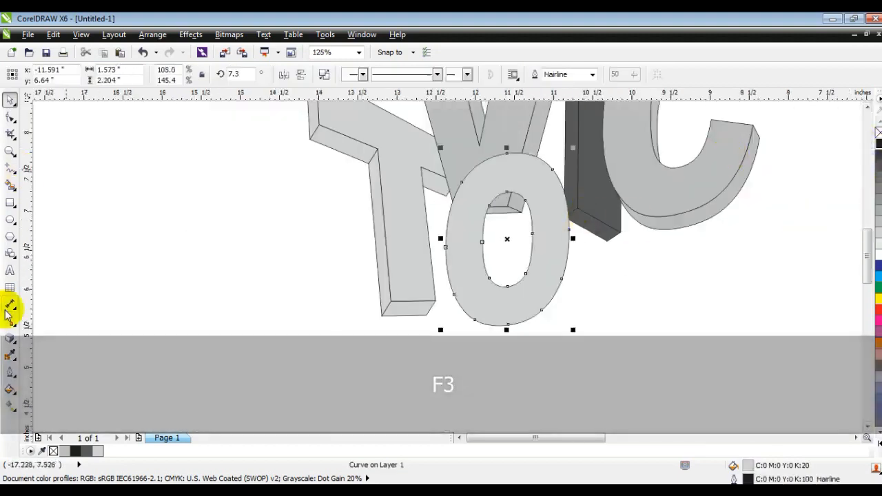
Extrude the O with the back extrusion type and adjust its vanishing point.
left_click(10, 338)
left_click_drag(507, 239, 557, 268)
left_click(219, 75)
left_click(227, 114)
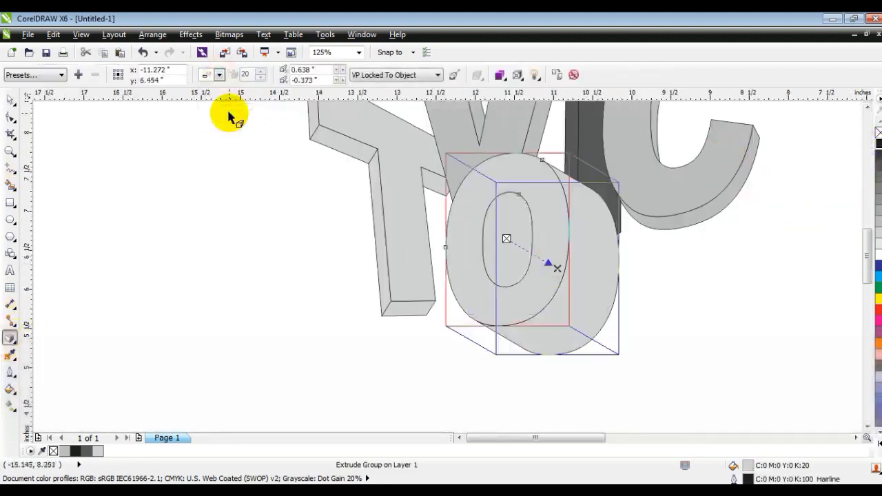
left_click(559, 270)
left_click(507, 285)
left_click_drag(556, 266, 514, 246)
left_click_drag(515, 246, 514, 244)
Break the O's extrusion apart, select its pieces and send them back one layer.
left_click(9, 102)
left_click(153, 35)
left_click(169, 180)
left_click(621, 374)
left_click_drag(606, 368, 427, 147)
key("ctrl+Page_Down")
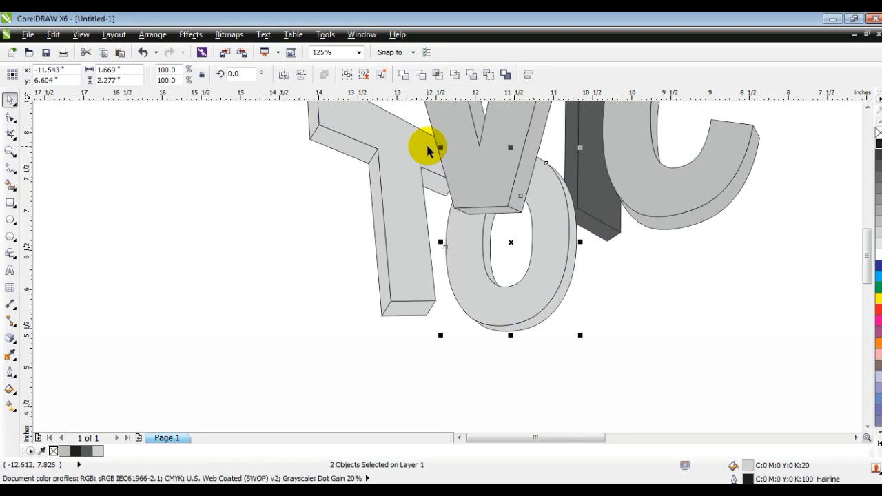
left_click(13, 149)
scroll(453, 225, "down", 2)
left_click_drag(368, 150, 779, 340)
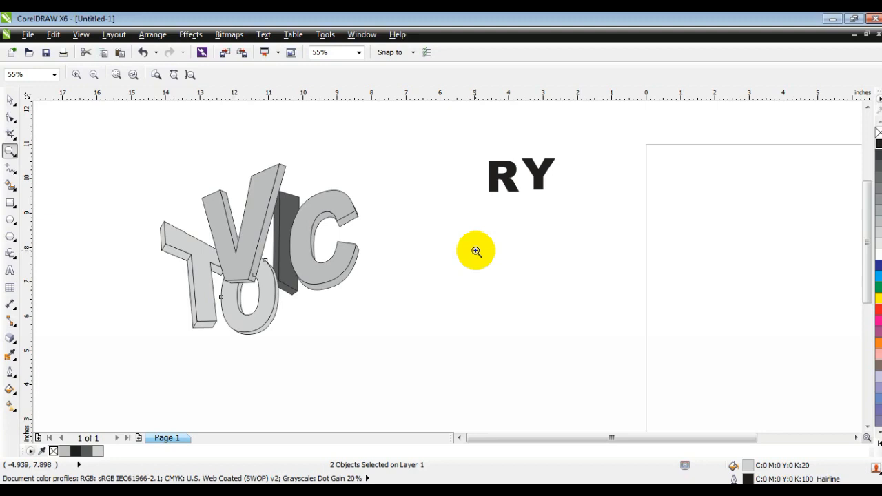
Nudge the O slightly upward and to the right.
left_click(10, 100)
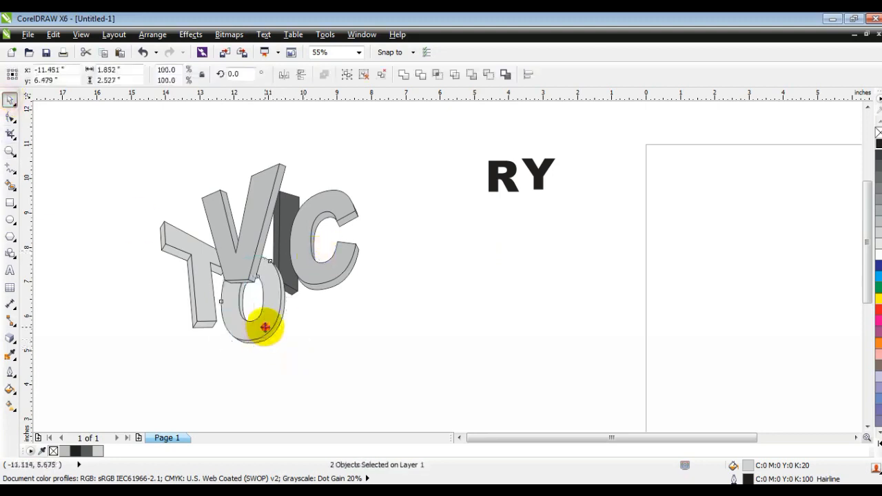
left_click_drag(259, 321, 262, 319)
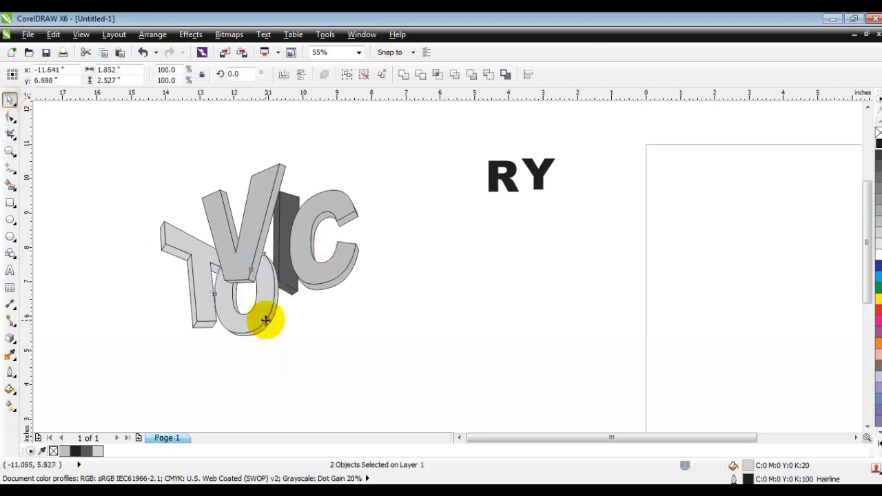
left_click(329, 361)
Place the R beneath the C, stretch it and rotate it to about 288 degrees.
left_click_drag(503, 176, 337, 375)
left_click(360, 293)
left_click_drag(344, 283, 327, 333)
key("F3")
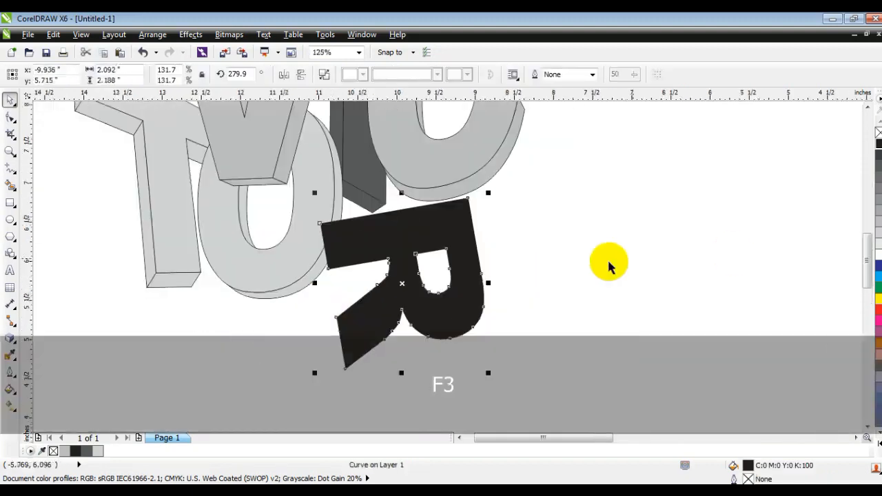
left_click_drag(488, 283, 538, 283)
left_click(514, 282)
left_click_drag(538, 195, 529, 183)
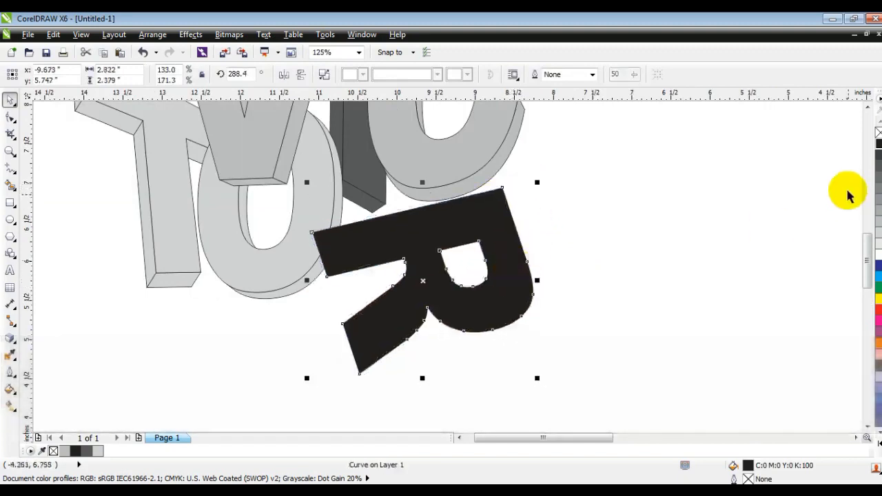
Fill the R 30% gray with a black outline and extrude it backward, adjusting its vanishing point.
right_click(878, 144)
left_click(877, 227)
left_click(10, 338)
left_click_drag(457, 309, 418, 295)
left_click(10, 101)
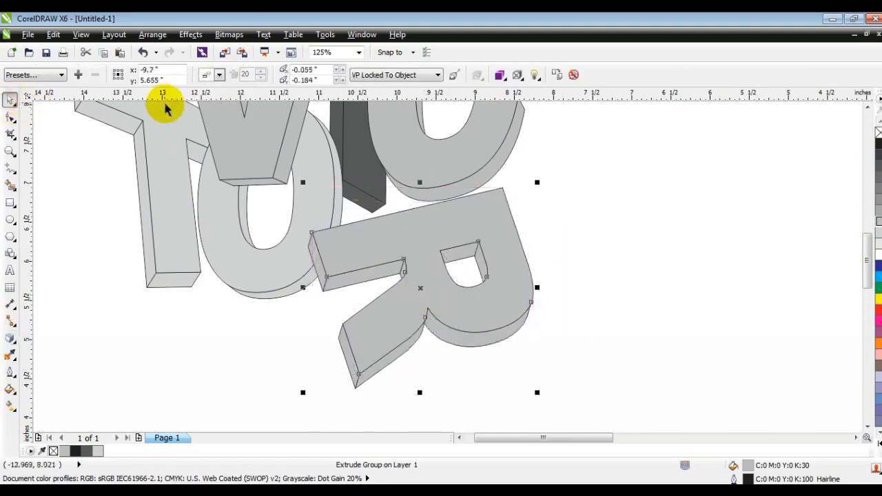
left_click(9, 338)
left_click_drag(418, 295, 427, 295)
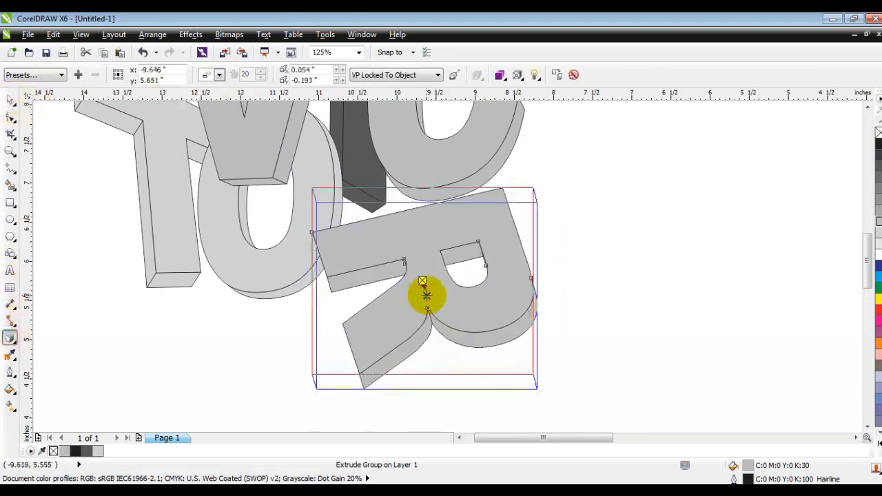
left_click(426, 295)
left_click(509, 285)
Break the R's extrusion group apart.
left_click(10, 101)
left_click(153, 34)
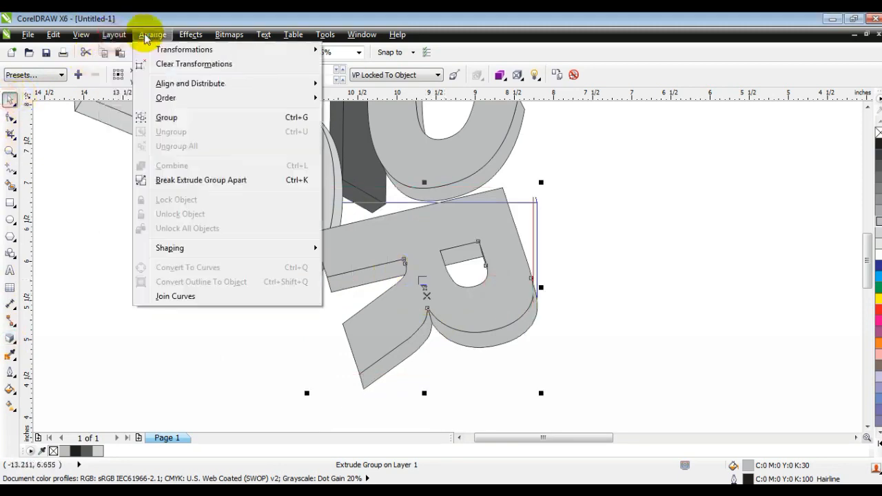
left_click(179, 179)
left_click(205, 334)
key("F3")
key("Escape")
Convert the Y to curves and move it beside the C and R.
left_click_drag(168, 154, 577, 374)
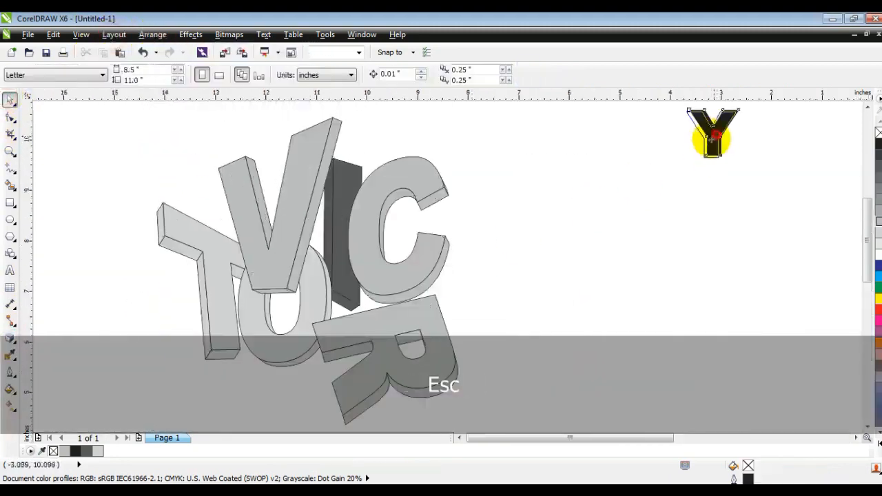
key("ctrl+q")
left_click_drag(709, 133, 478, 318)
left_click_drag(513, 292, 555, 207)
Add a perspective distortion to the Y and fill it 70% gray.
left_click(190, 33)
left_click(208, 206)
left_click_drag(449, 239, 453, 236)
left_click_drag(563, 358, 563, 400)
left_click(10, 99)
left_click_drag(528, 275, 507, 276)
left_click(876, 146)
Extrude the Y backward and adjust its vanishing point.
key("shift+F2")
left_click(10, 338)
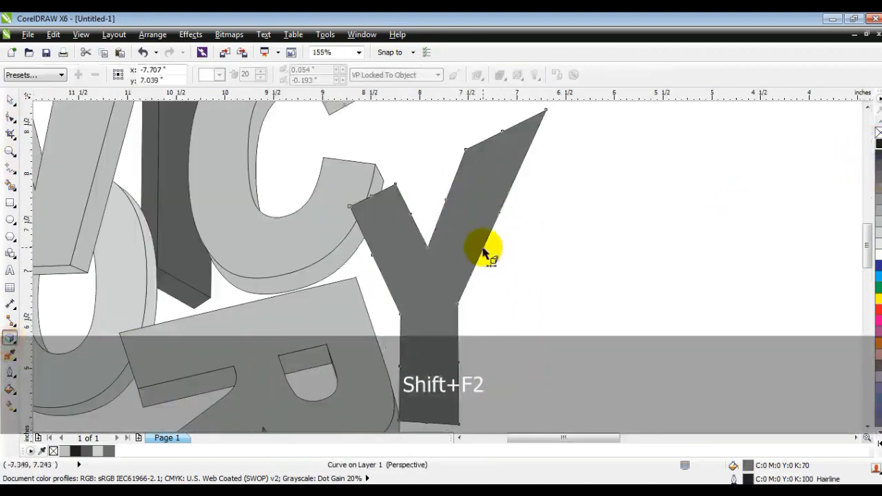
left_click_drag(482, 246, 220, 88)
left_click_drag(484, 253, 461, 276)
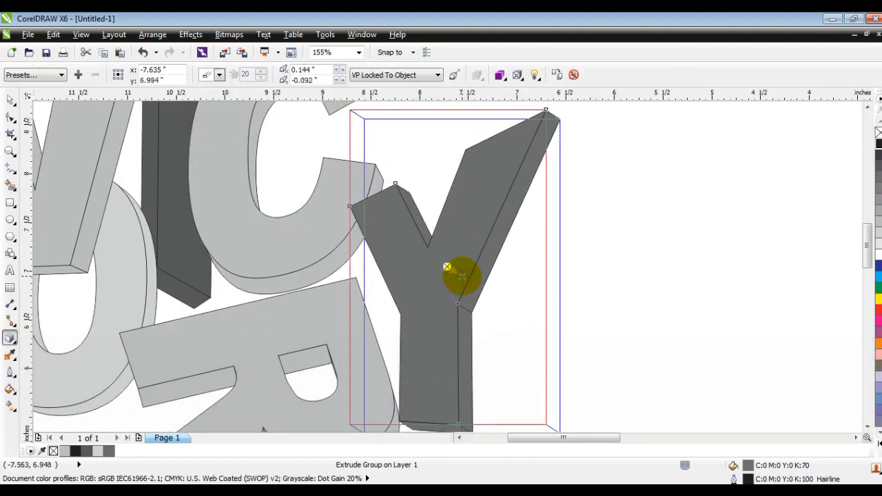
Break the Y's extrusion group apart.
left_click(9, 99)
left_click(152, 35)
left_click(185, 178)
key("Escape")
Send the Y's pieces back one layer and nudge them slightly left.
scroll(491, 210, "down", 3)
left_click_drag(563, 293, 331, 118)
key("shift+F2")
left_click(598, 296)
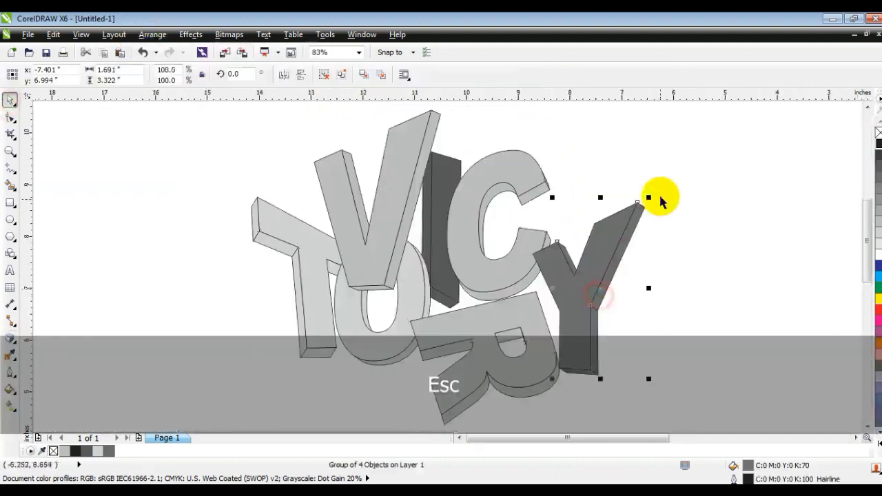
left_click(516, 401, "shift")
key("shift+Page_Down")
left_click_drag(591, 287, 581, 286)
left_click(666, 319)
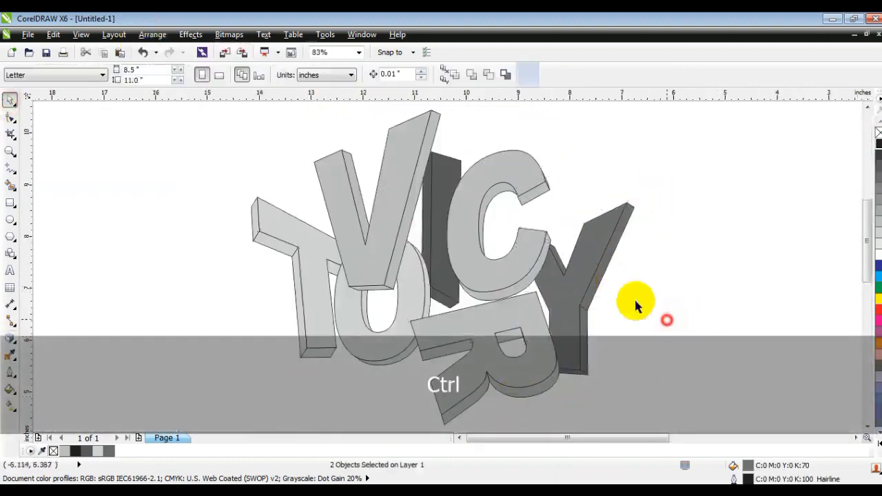
Select the T and V with their extrusions and nudge them slightly down.
left_click_drag(239, 391, 447, 122)
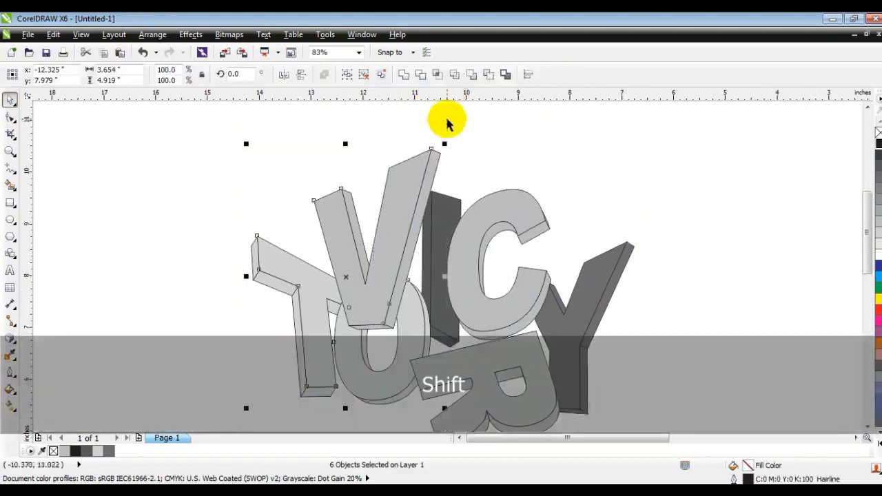
left_click_drag(391, 242, 400, 252)
key("Escape")
Nudge the O up slightly and the C slightly to the right.
scroll(452, 194, "down", 2)
left_click_drag(566, 335, 410, 257)
key("Up")
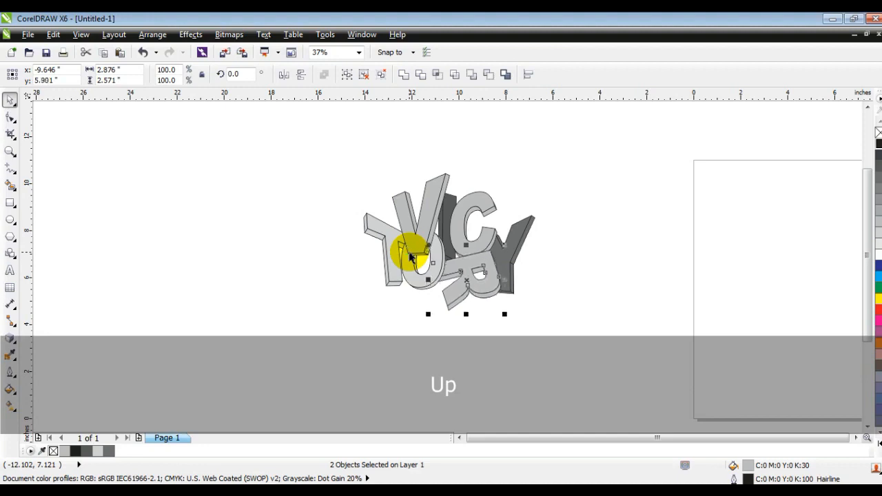
left_click(487, 188)
key("Right")
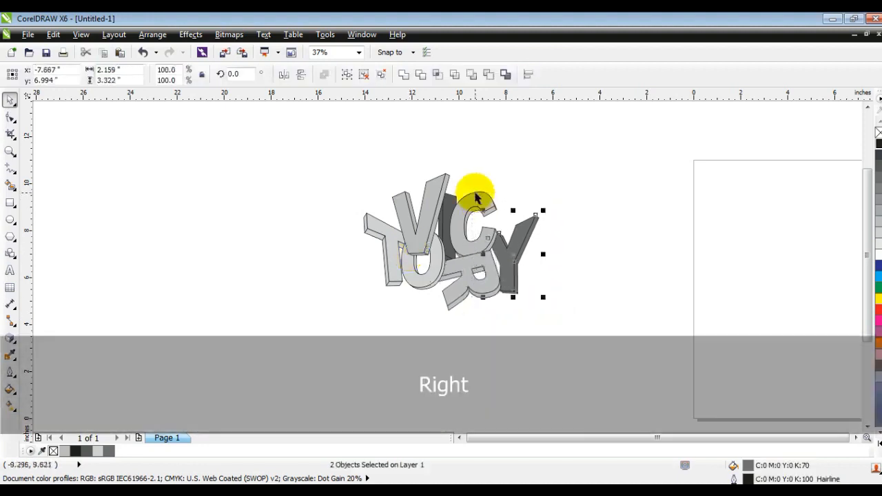
Apply a black-to-purple linear gradient fill to the V and its extrusion.
left_click_drag(600, 324, 257, 142)
key("shift+F2")
key("Escape")
left_click(374, 226)
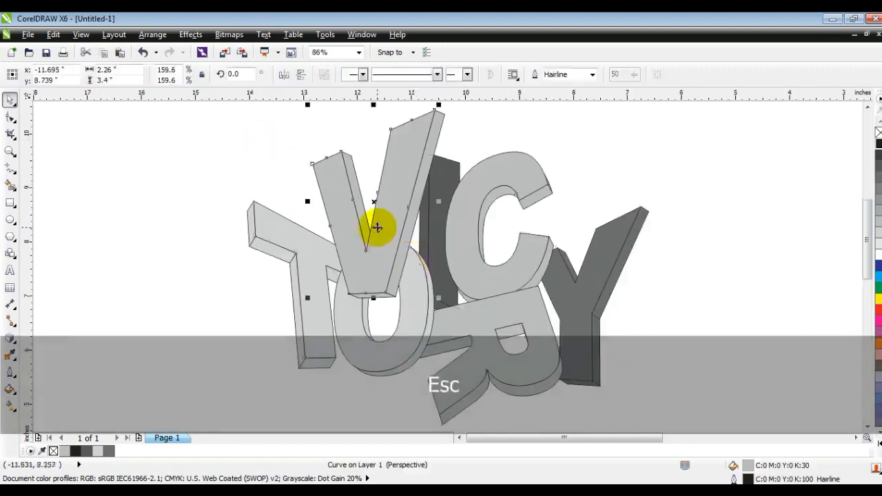
left_click(878, 446)
left_click(877, 139)
left_click(11, 406)
mouse_move(356, 284)
left_mouse_down()
mouse_move(360, 142)
mouse_move(356, 294)
left_mouse_up()
left_click_drag(878, 366, 361, 143)
left_click_drag(361, 143, 359, 129)
left_click(439, 160)
left_click_drag(118, 449, 416, 154)
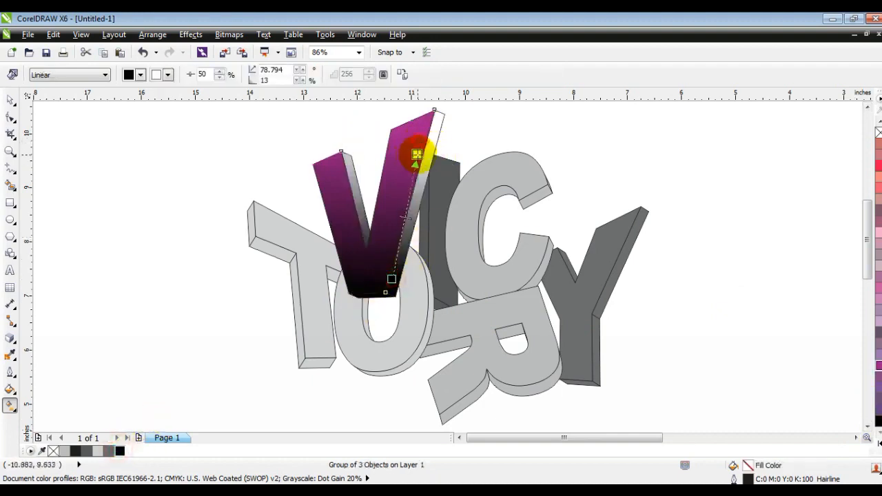
left_click_drag(877, 367, 414, 140)
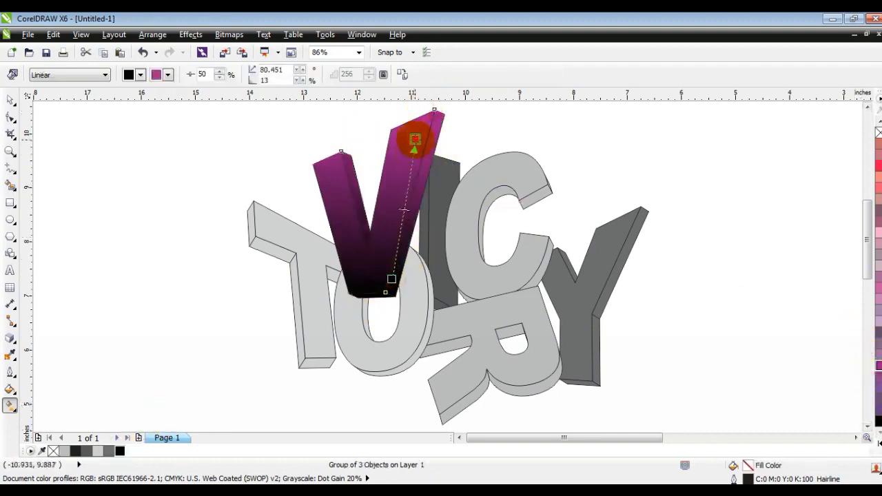
left_click_drag(391, 279, 426, 206)
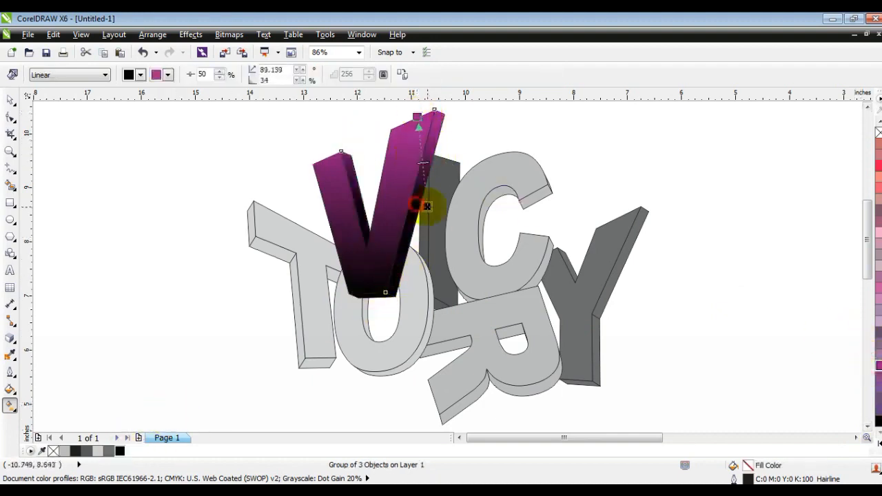
Apply a cyan-to-black linear gradient fill to the T's front face.
left_click(10, 101)
left_click(72, 197)
left_click(323, 264)
left_click(878, 421)
key("g")
left_click_drag(359, 287, 266, 268)
left_click(879, 446)
left_click_drag(854, 209, 266, 268)
left_click_drag(359, 287, 331, 277)
Apply a black-to-cyan linear gradient fill to the T's extrusion pieces.
left_click(9, 102)
left_click(285, 257)
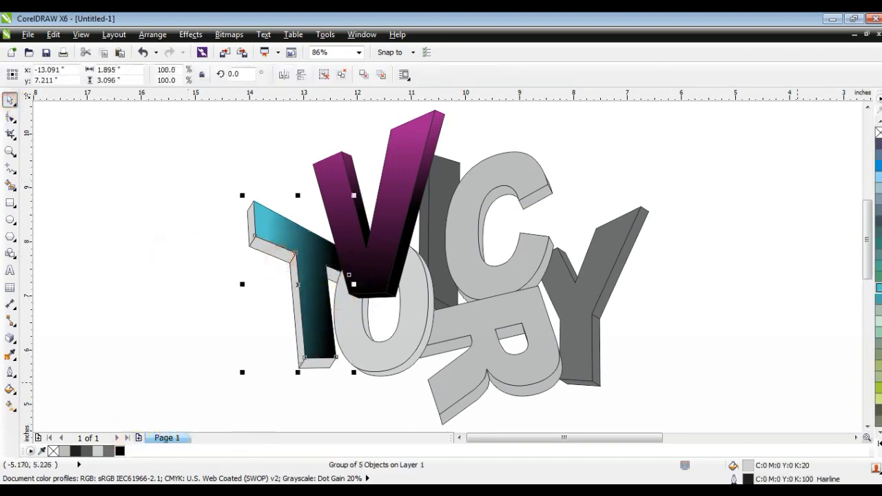
left_click(878, 288)
key("g")
left_click_drag(283, 250, 285, 324)
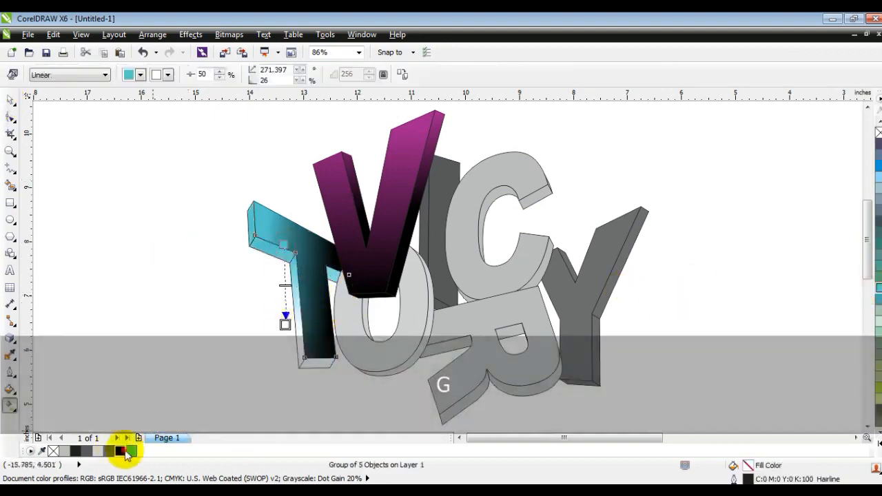
key("ctrl+z")
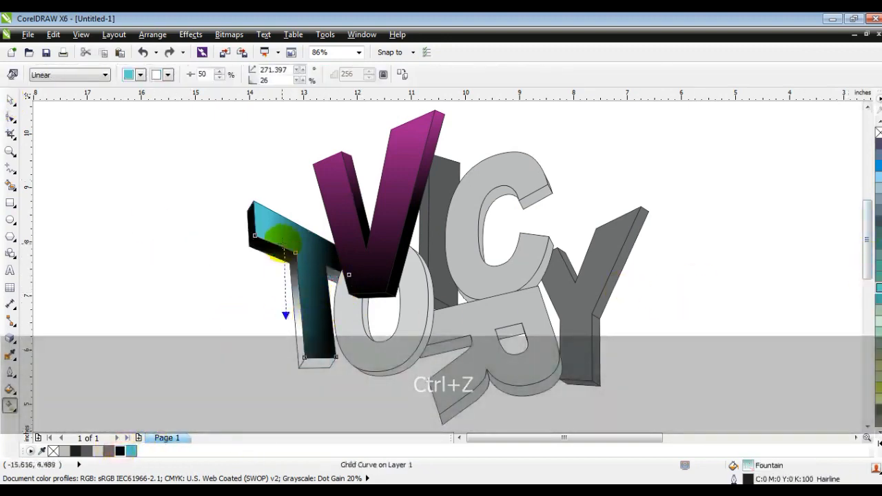
left_click_drag(285, 325, 285, 326)
left_click_drag(285, 325, 287, 347)
left_click_drag(283, 244, 274, 183)
left_click_drag(274, 183, 273, 197)
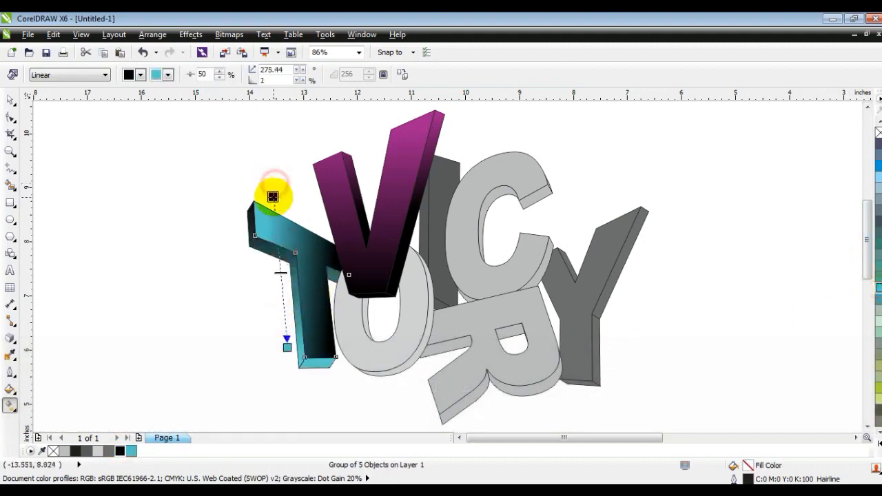
Apply a black-to-yellow-green linear gradient fill to the O's front face.
key("space")
left_click(94, 220)
left_click(348, 322)
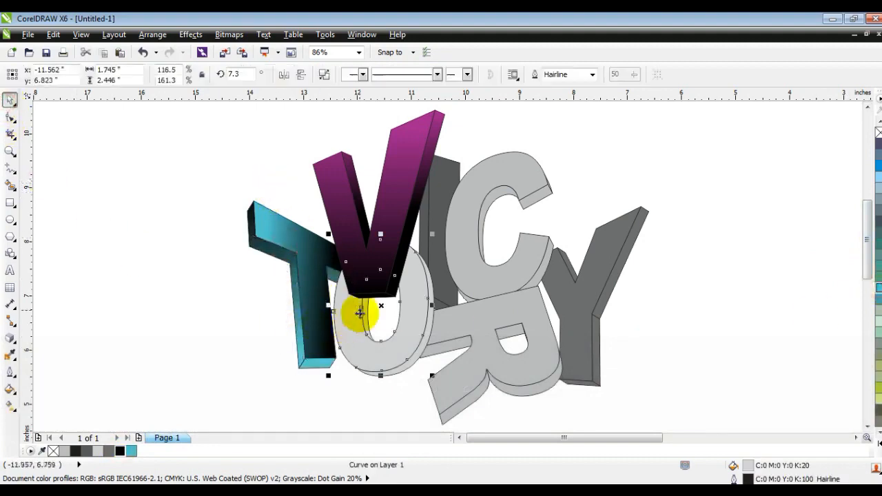
left_click(121, 451)
key("g")
mouse_move(374, 279)
left_mouse_down()
mouse_move(371, 363)
mouse_move(374, 242)
left_mouse_up()
mouse_move(878, 387)
left_mouse_down()
mouse_move(707, 421)
mouse_move(375, 360)
left_mouse_up()
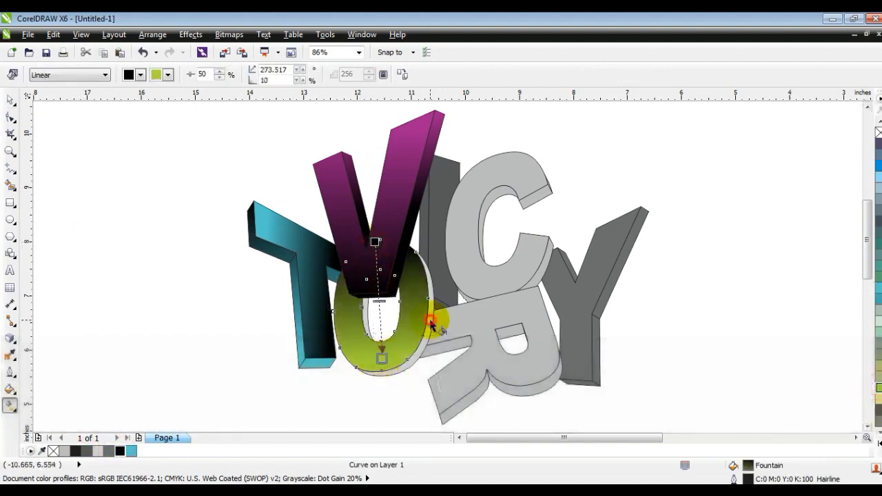
Apply a black-to-yellow-green linear gradient fill to the O's extrusion pieces.
left_click(432, 324)
left_click(878, 388)
left_click(121, 452)
mouse_move(418, 342)
left_mouse_down()
mouse_move(366, 295)
mouse_move(417, 354)
mouse_move(423, 346)
left_mouse_up()
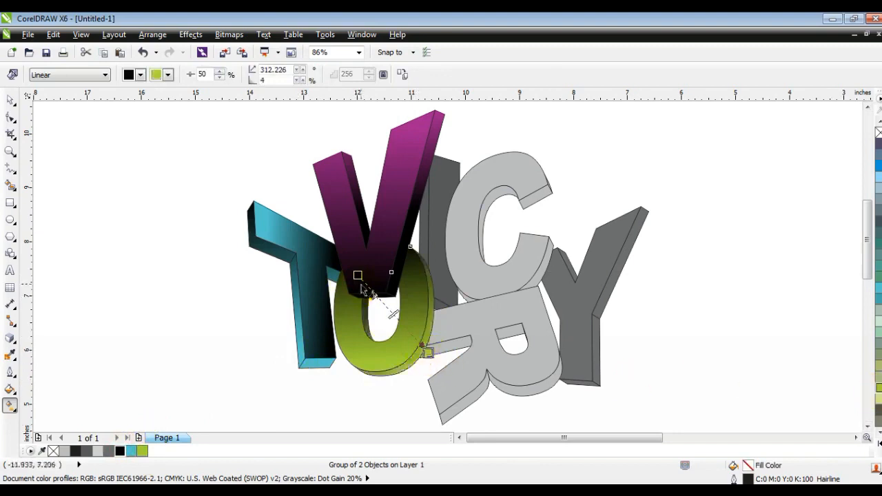
Apply a black-to-sky-blue linear gradient fill to the I's face.
left_click(11, 102)
left_click(134, 271)
key("F3")
left_click_drag(565, 351, 339, 174)
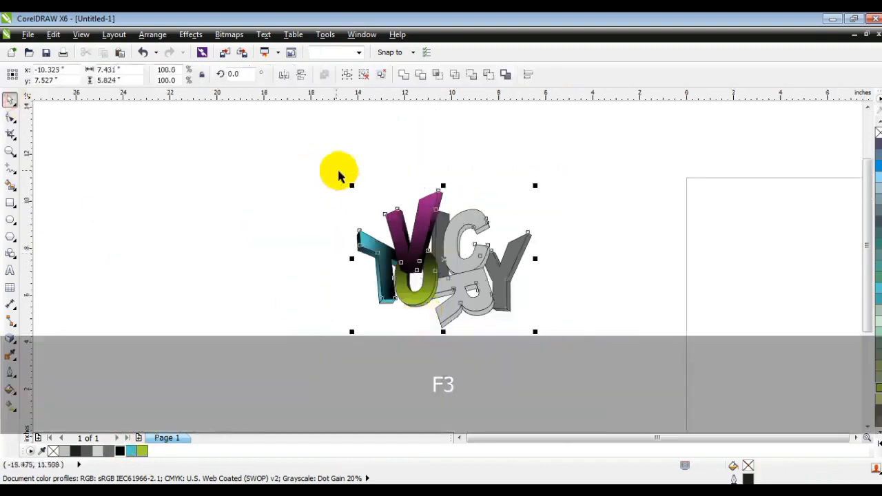
key("F4")
key("Escape")
left_click(449, 184)
left_click(878, 166)
key("g")
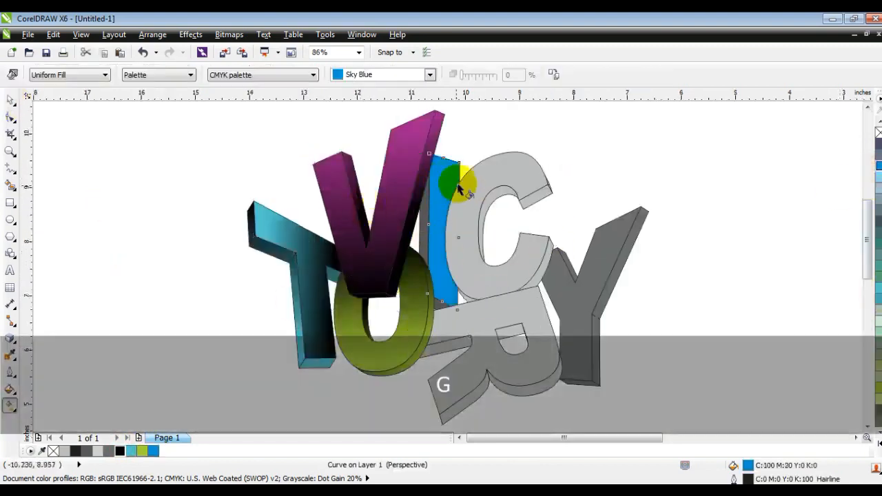
left_click(119, 450)
left_click_drag(462, 234, 414, 228)
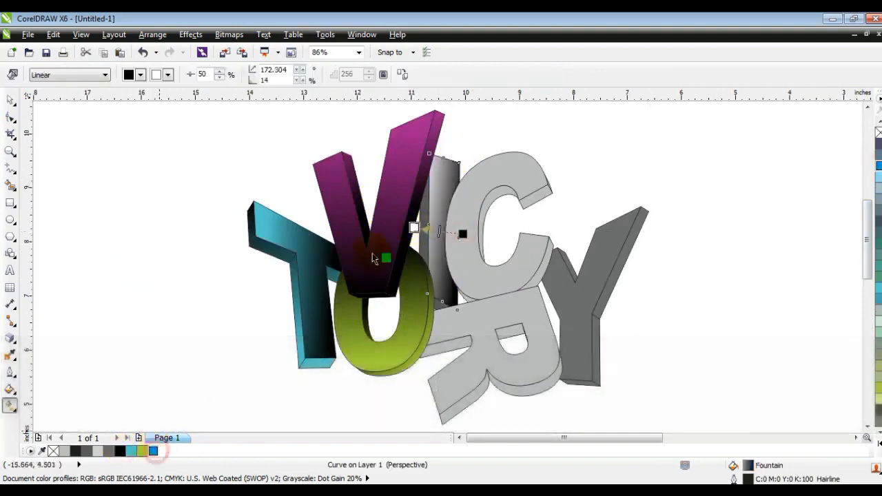
left_click_drag(354, 283, 415, 228)
Apply a black-to-sky-blue linear gradient fill to the I's extrusion pieces.
left_click(424, 244)
left_click(153, 451)
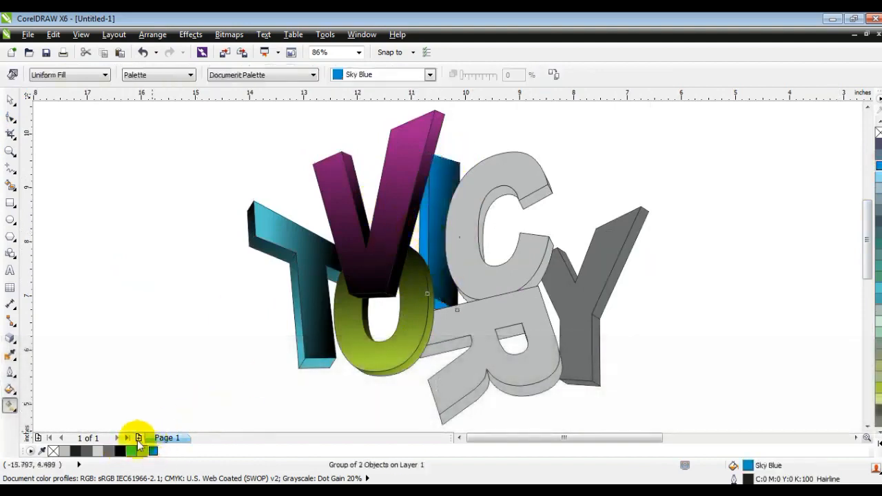
left_click_drag(406, 219, 443, 220)
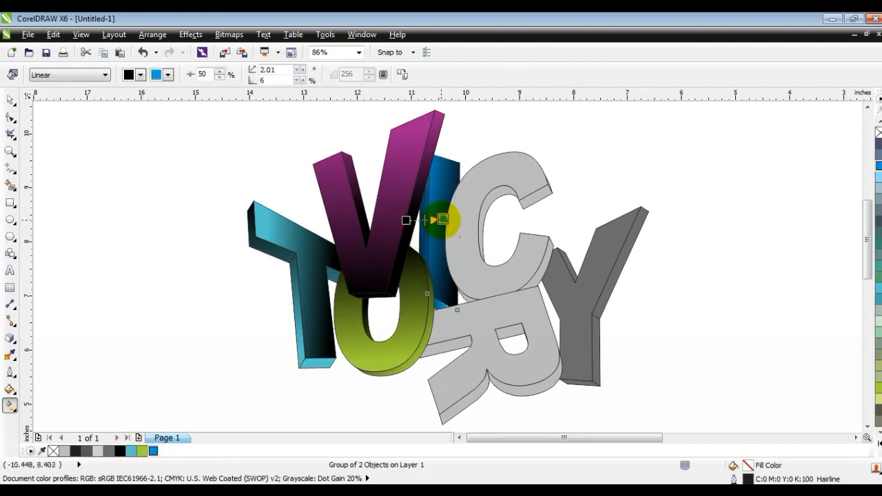
Apply a black-to-red linear gradient fill to the C's front face.
left_click(10, 100)
left_click(112, 233)
left_click(505, 282)
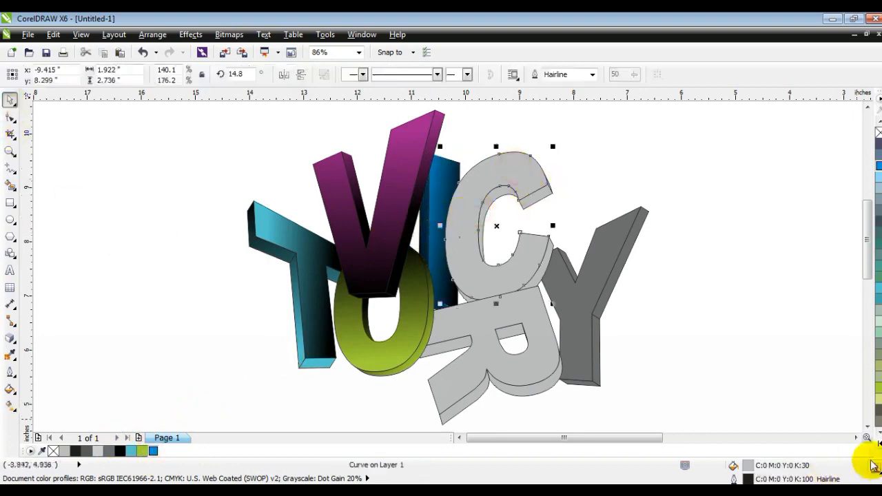
left_click(879, 443)
left_click(843, 297)
left_click(119, 450)
key("g")
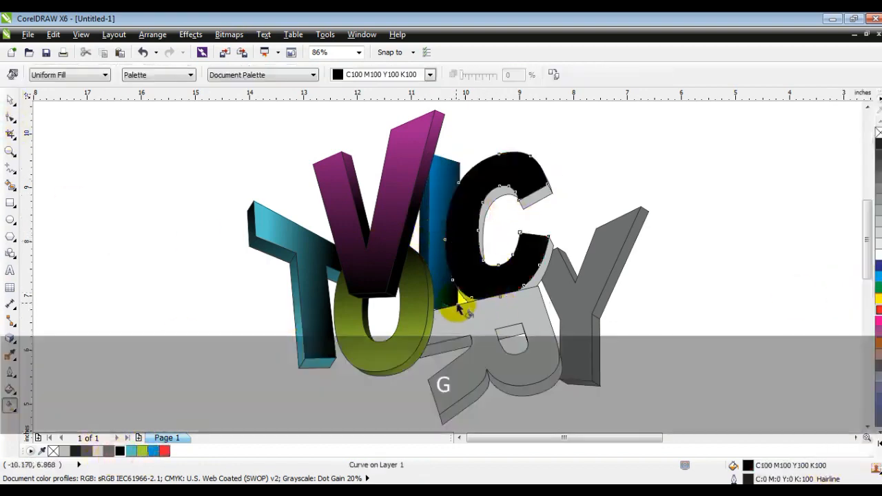
left_click_drag(457, 301, 545, 191)
left_click_drag(166, 452, 545, 192)
Apply a black-to-red linear gradient fill to the C's extrusion pieces.
left_click(526, 205)
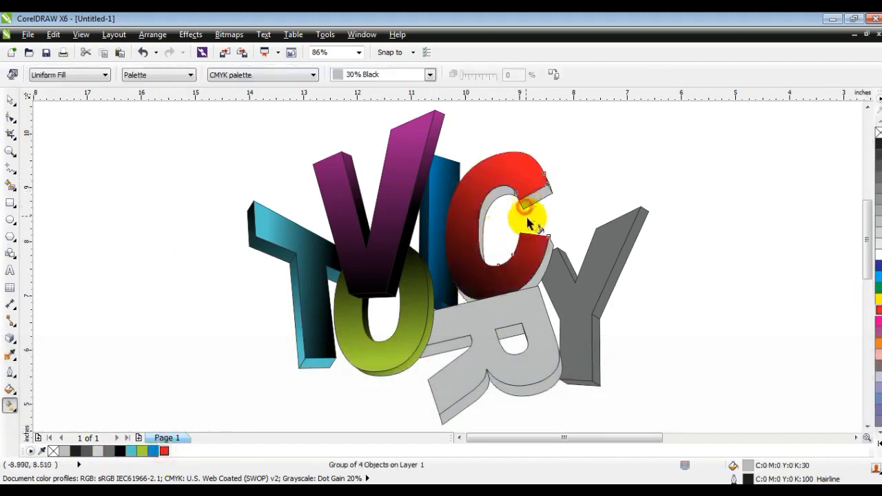
left_click(120, 451)
left_click_drag(474, 248, 544, 224)
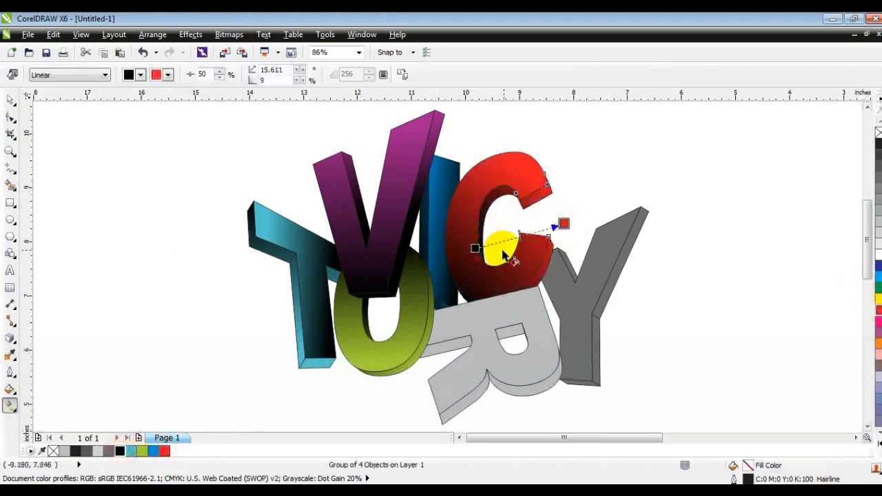
Apply a black-to-orange linear gradient fill to the R's front face.
left_click(10, 100)
left_click(93, 211)
left_click(455, 323)
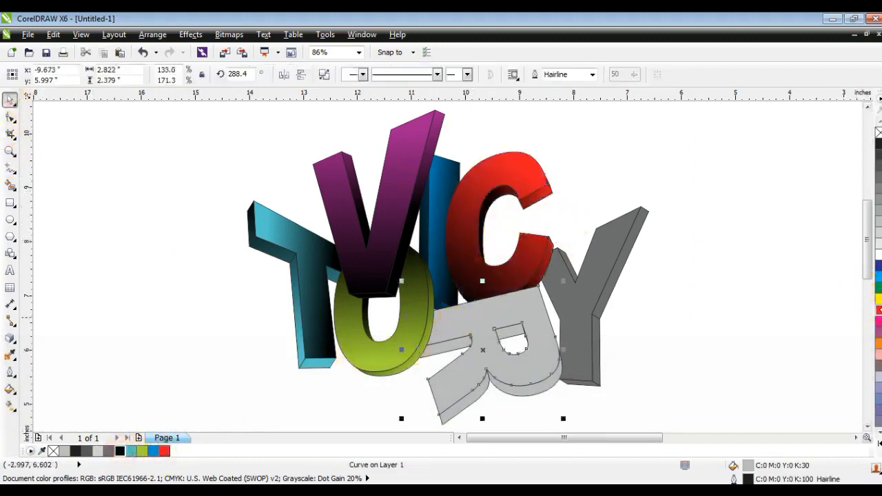
left_click(879, 343)
key("g")
left_click(121, 452)
left_click_drag(452, 336, 543, 315)
left_click_drag(176, 451, 543, 315)
left_click_drag(544, 315, 512, 290)
left_click_drag(452, 336, 417, 341)
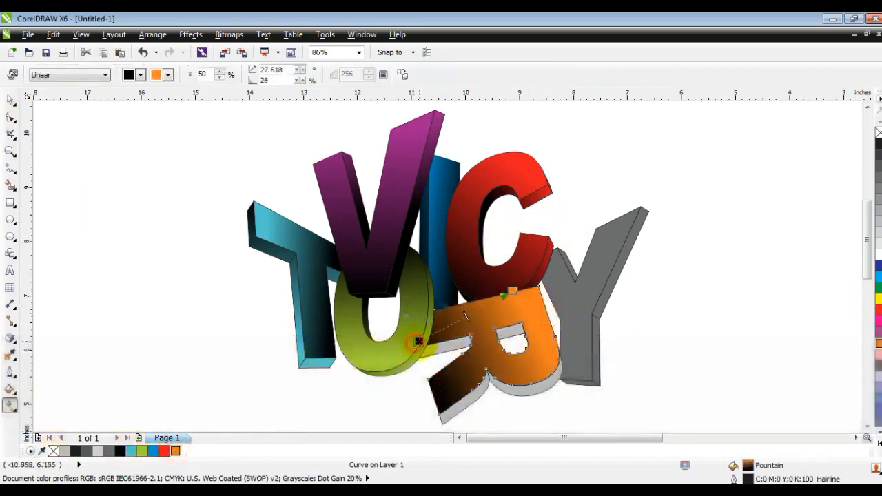
Apply a black-to-orange linear gradient fill to the R's extrusion pieces.
left_click(491, 387)
left_click_drag(119, 455, 480, 423)
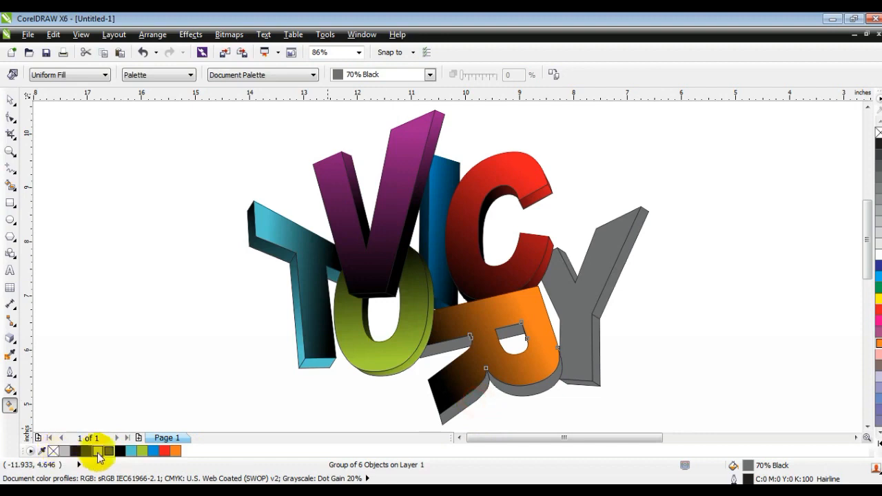
left_click(120, 452)
left_click_drag(470, 389, 561, 336)
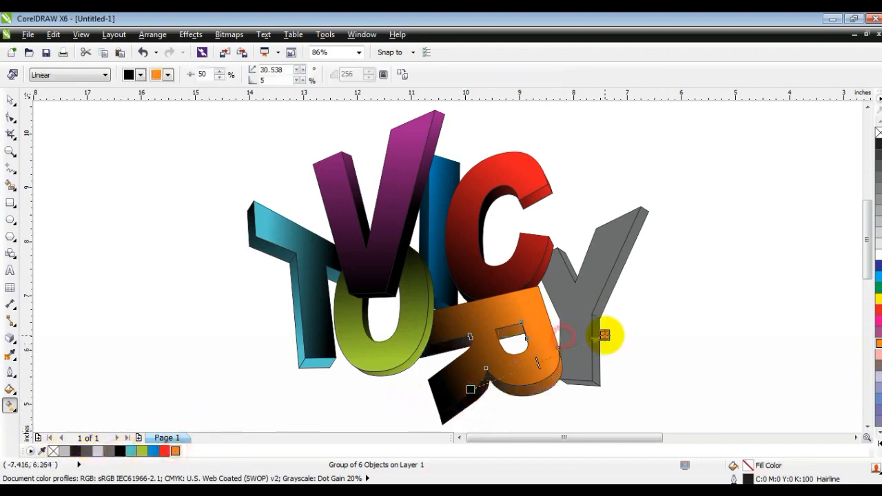
left_click_drag(503, 396, 531, 405)
left_click(575, 286)
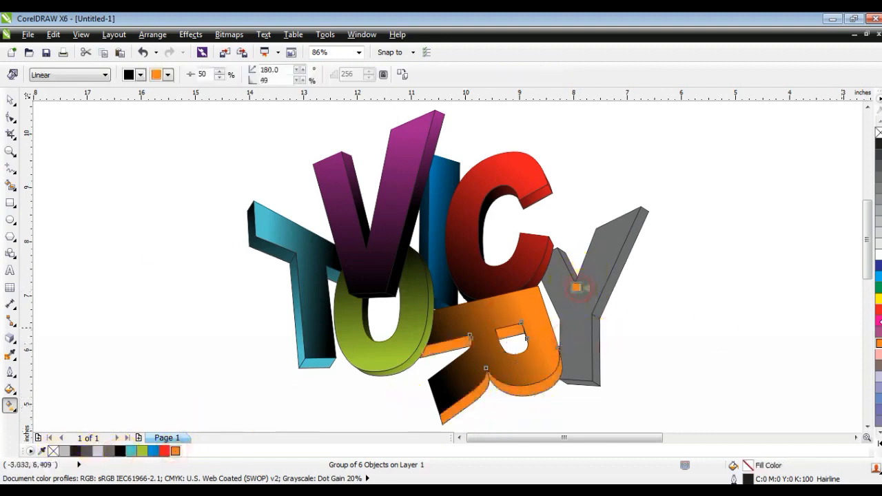
left_click(10, 102)
key("ctrl+z")
Apply a black-to-pink linear gradient fill to the Y's front face.
left_click(593, 304)
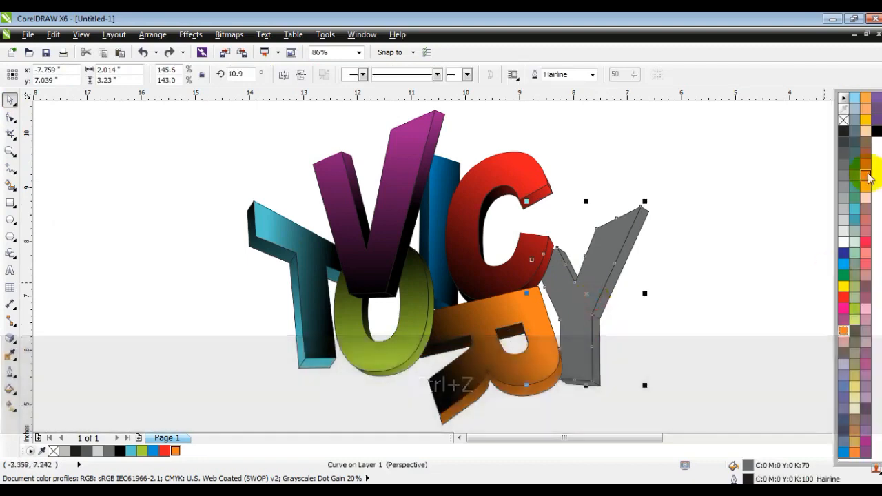
left_click(865, 242)
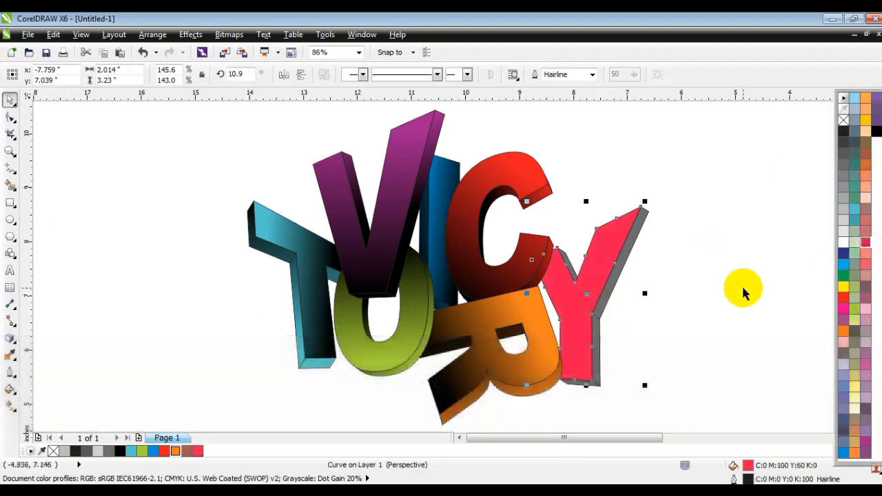
left_click(120, 452)
key("g")
left_click_drag(549, 283, 619, 284)
mouse_move(197, 452)
left_mouse_down()
mouse_move(629, 293)
mouse_move(619, 284)
left_mouse_up()
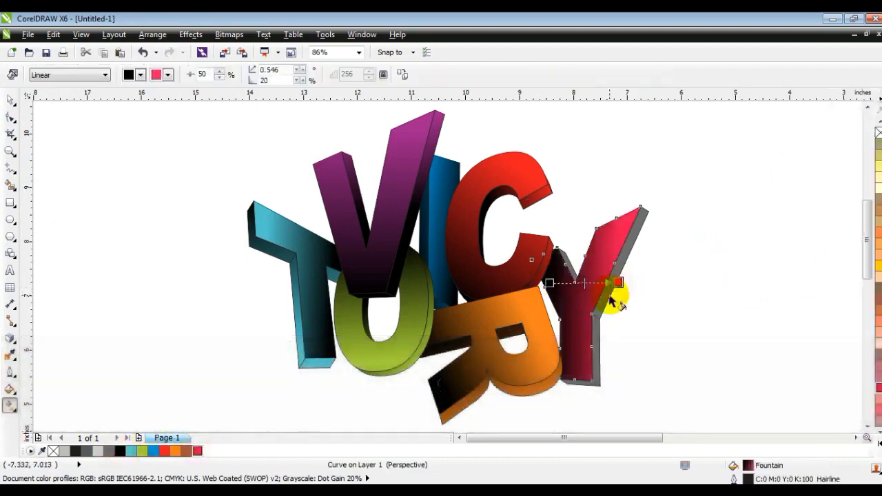
left_click(608, 297)
Apply a black-to-pink linear gradient fill to the Y's extrusion pieces.
left_click(119, 451)
left_click_drag(541, 279, 670, 309)
left_click_drag(197, 451, 671, 308)
left_click_drag(672, 308, 688, 310)
left_click(10, 100)
key("Escape")
Select all the letter pieces, remove their outlines and group them together.
scroll(193, 205, "down", 2)
left_click_drag(445, 319, 192, 153)
right_click(877, 132)
key("ctrl+g")
Draw a background rectangle about 12.8 x 8 in around the lettering, fill it 20% black and send it to the back.
left_click(11, 151)
left_click(158, 128)
left_click(10, 203)
left_click_drag(187, 137, 563, 375)
left_click(154, 450)
left_click(97, 451)
key("shift+Page_Down")
key("Escape")
left_click(564, 377)
left_click_drag(566, 378, 621, 412)
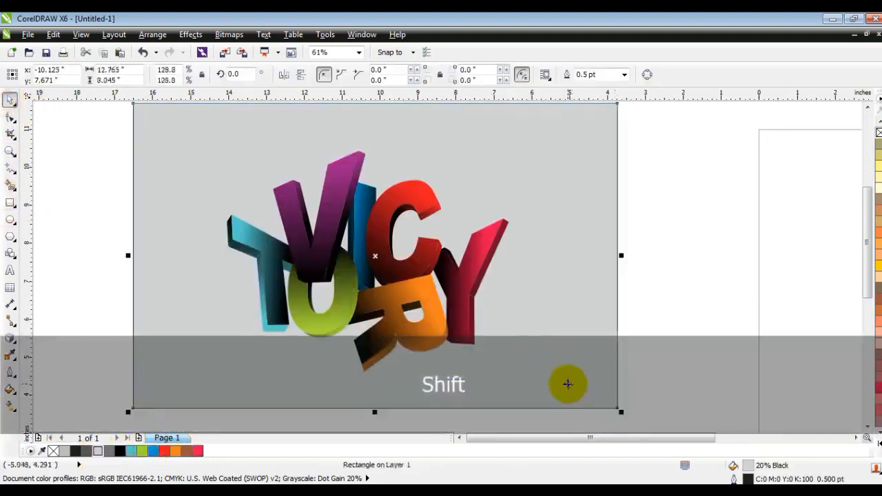
Fill the background rectangle with a white-to-gray radial gradient centered behind the lettering.
key("Escape")
scroll(577, 306, "down", 1)
left_click_drag(658, 386, 335, 160)
key("shift+F2")
left_click(598, 250)
key("g")
left_click_drag(449, 213, 458, 353)
left_click(878, 444)
left_click_drag(844, 242, 518, 291)
left_click_drag(454, 276, 454, 276)
left_click(105, 74)
left_click(42, 115)
left_click_drag(448, 347, 448, 397)
left_click(11, 100)
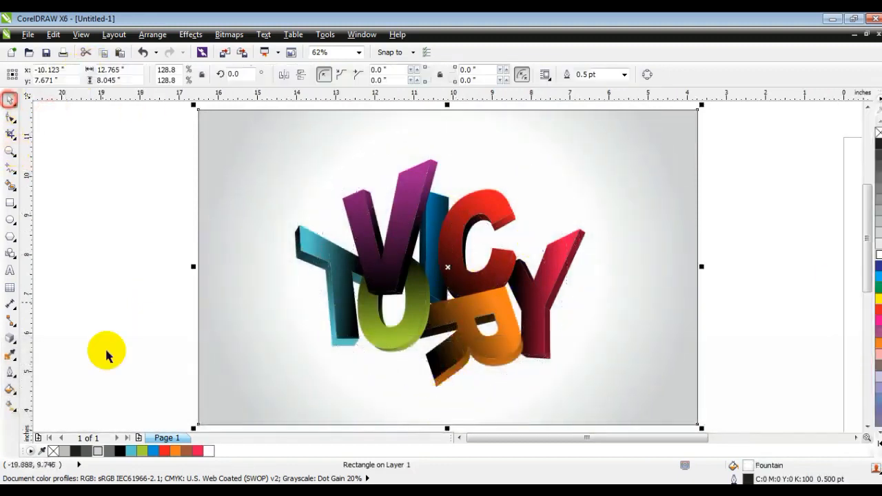
Fill the background rectangle with solid black.
left_click(119, 451)
left_click(142, 210)
key("F3")
key("Escape")
left_click(264, 314)
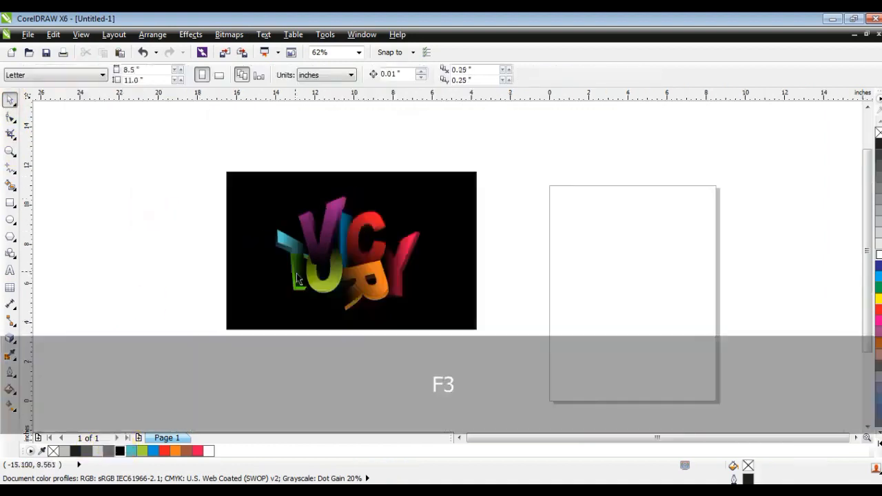
Try adjusting the gradient handles of all the letters at once, and undo the change.
left_click_drag(480, 250, 495, 251)
key("ctrl+a")
key("shift+F2")
key("Escape")
left_click_drag(148, 125, 624, 411)
key("g")
left_click_drag(387, 254, 394, 225)
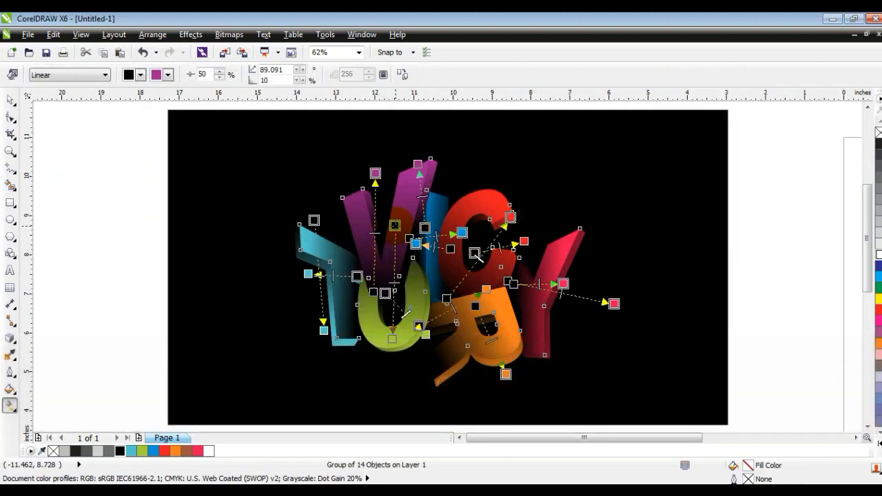
left_click(7, 100)
left_click(110, 270)
key("ctrl+z")
Ungroup the lettering group.
left_click(514, 350)
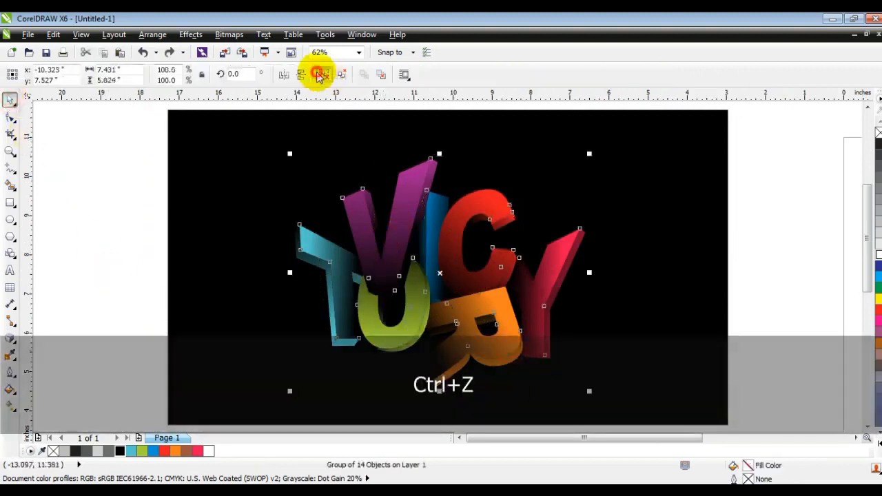
left_click(319, 75)
left_click(691, 343)
Reposition the gradient start handles on the R, V and T so the letters show more color against the black background.
left_click(438, 374)
key("g")
left_click_drag(418, 325, 384, 337)
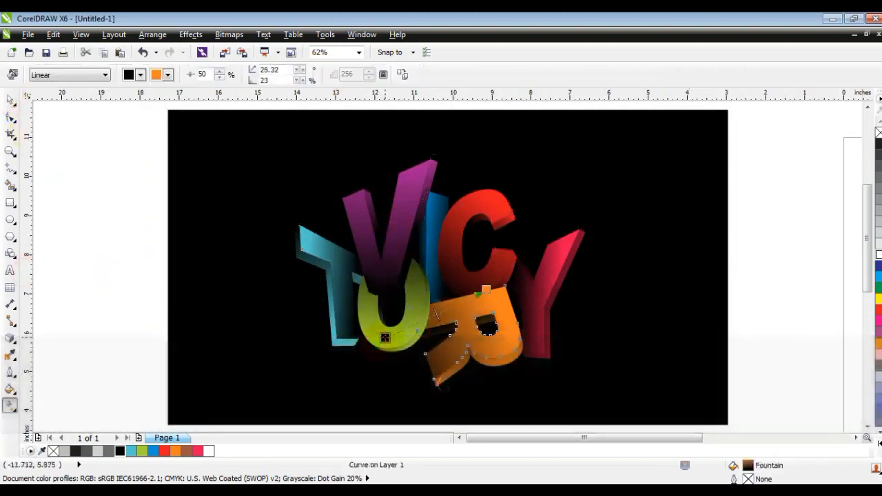
left_click_drag(377, 308, 367, 328)
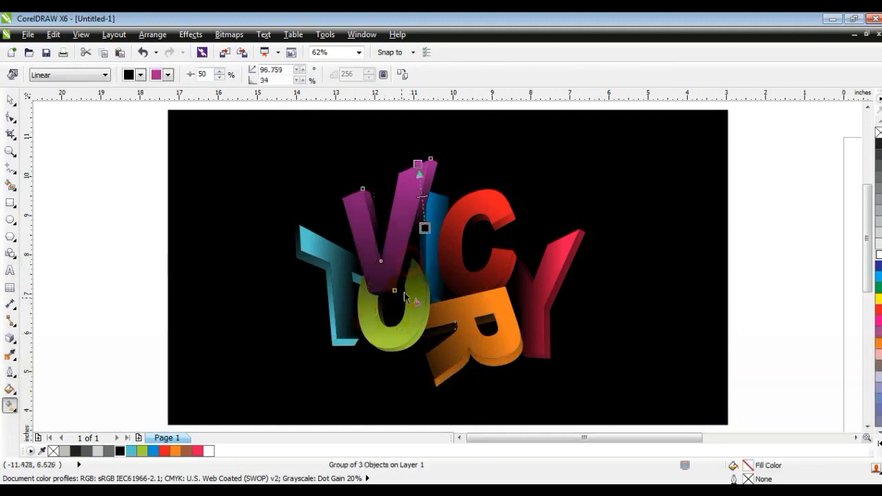
left_click_drag(356, 277, 379, 278)
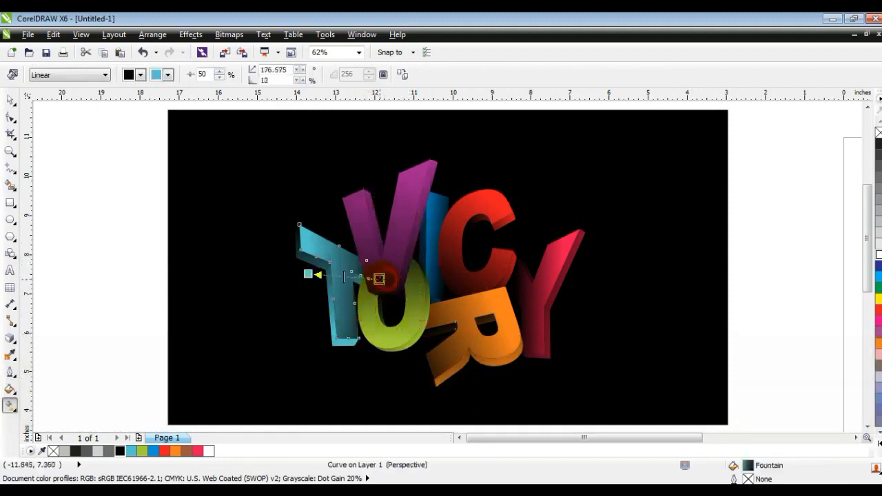
left_click(535, 308)
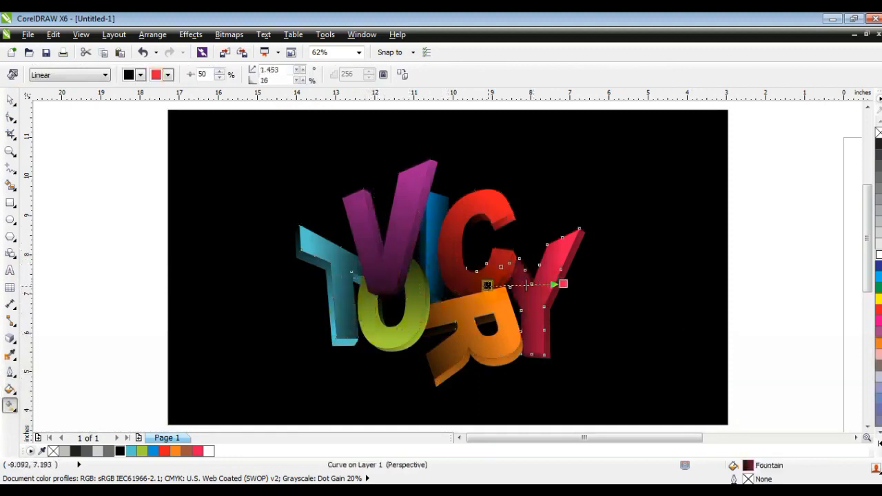